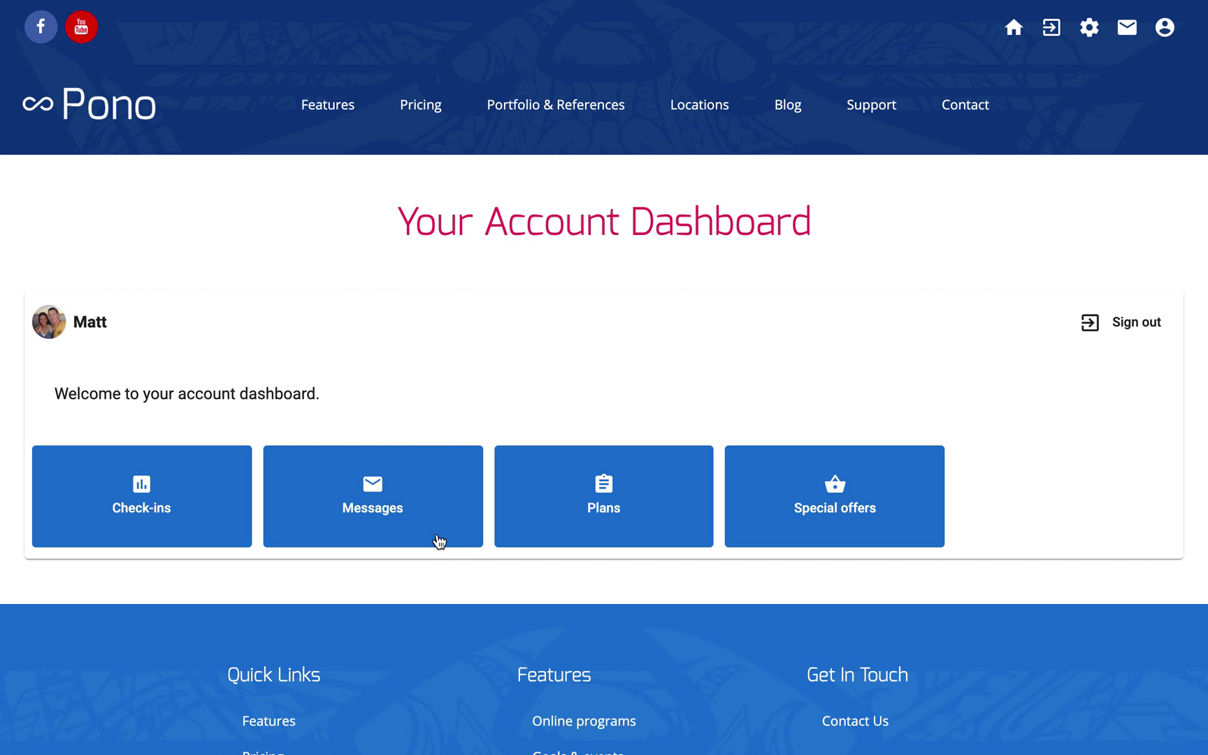
# Start a new message from the Messages page and write "This is a little bit of text" in its body
pyautogui.click(368, 496)
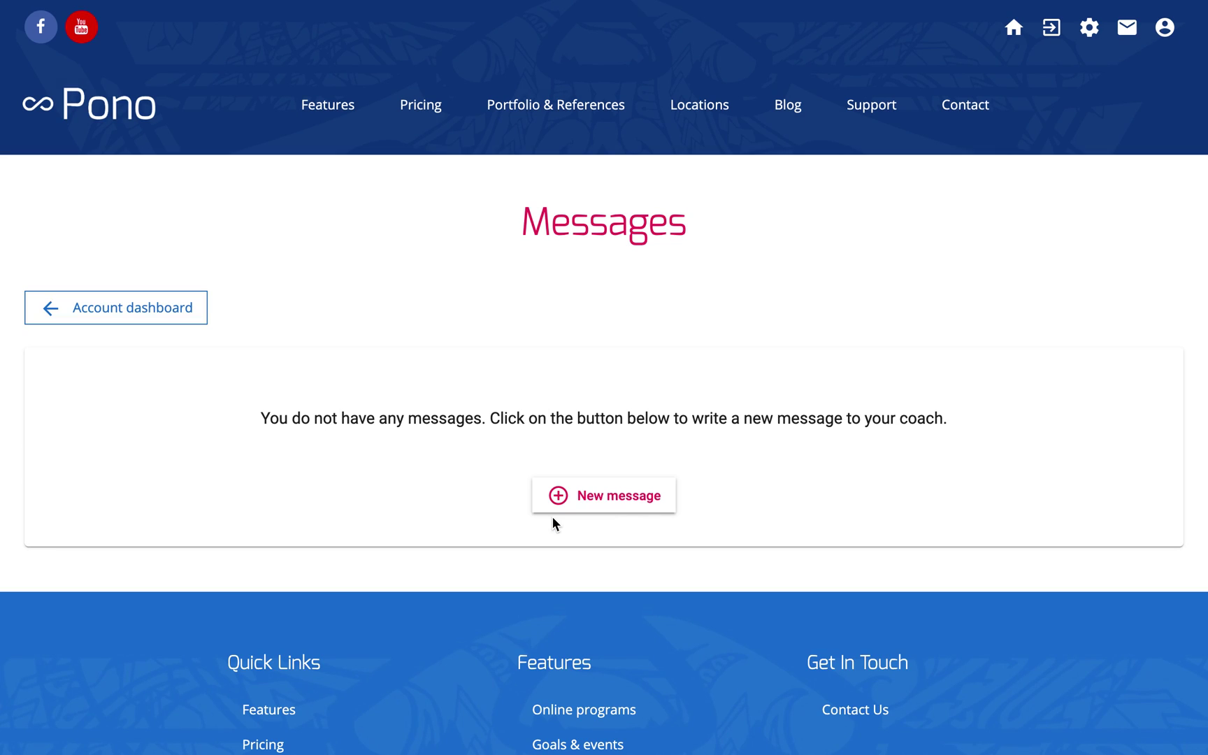
pyautogui.click(611, 497)
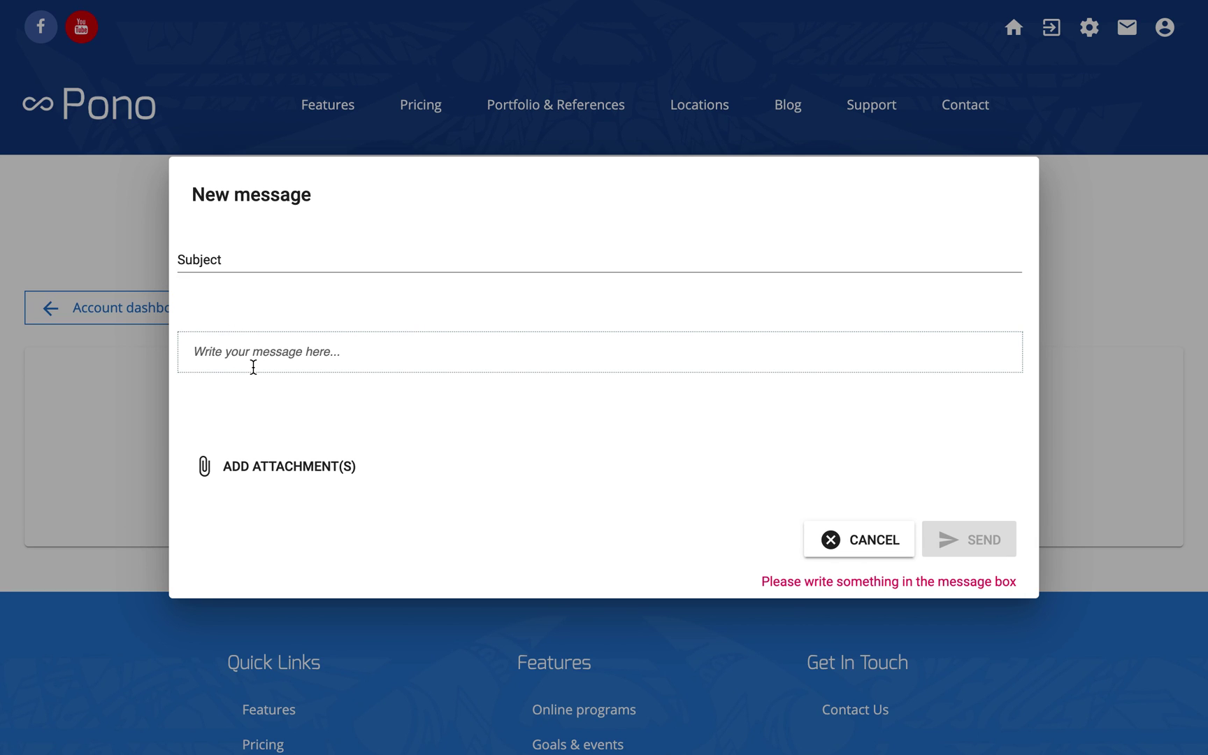
pyautogui.click(331, 348)
pyautogui.write('This is a li')
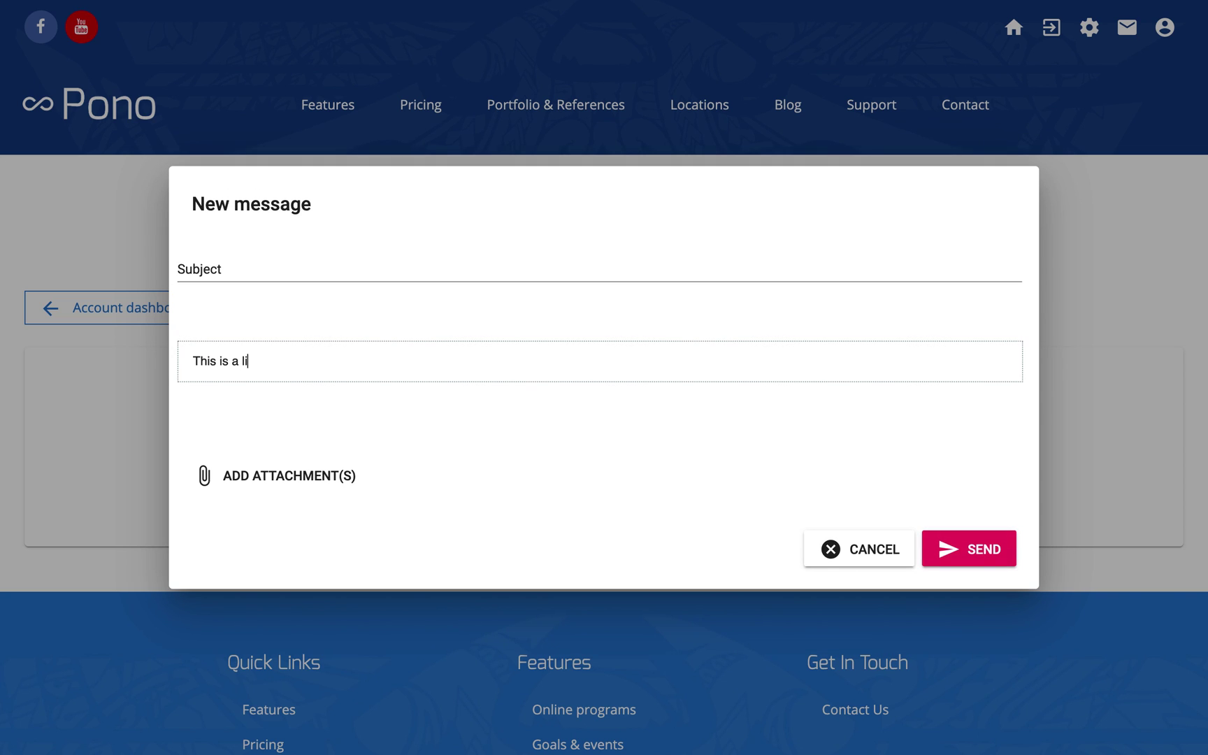
pyautogui.write('ttle bit of text')
# Select and deselect the last words of the message text to view the text formatting options
pyautogui.hotkey('shift', 'alt', 'Left')
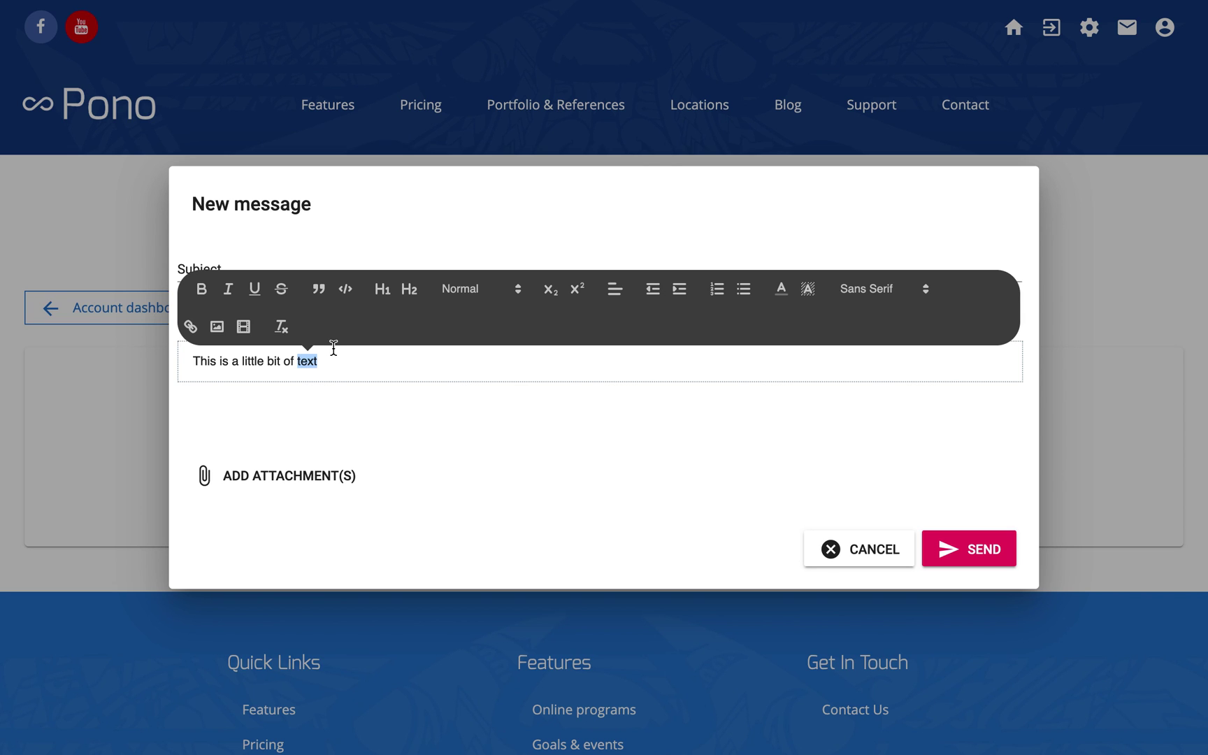
pyautogui.press('Right')
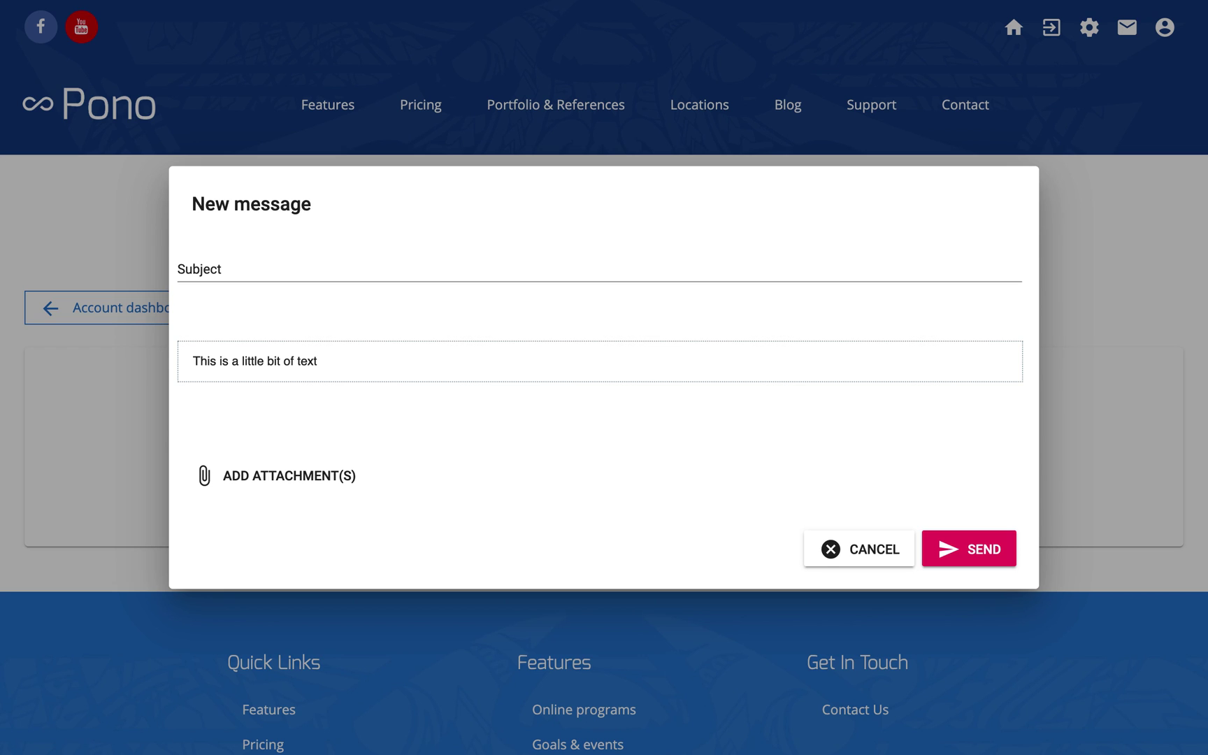
pyautogui.hotkey('shift', 'Left')
pyautogui.hotkey('shift', 'Left')
pyautogui.hotkey('shift', 'Left')
pyautogui.hotkey('shift', 'Left')
pyautogui.hotkey('shift', 'Left')
pyautogui.hotkey('shift', 'Left')
pyautogui.hotkey('shift', 'Left')
pyautogui.hotkey('shift', 'Left')
pyautogui.hotkey('shift', 'Left')
pyautogui.hotkey('shift', 'Left')
pyautogui.hotkey('shift', 'Left')
pyautogui.hotkey('shift', 'Left')
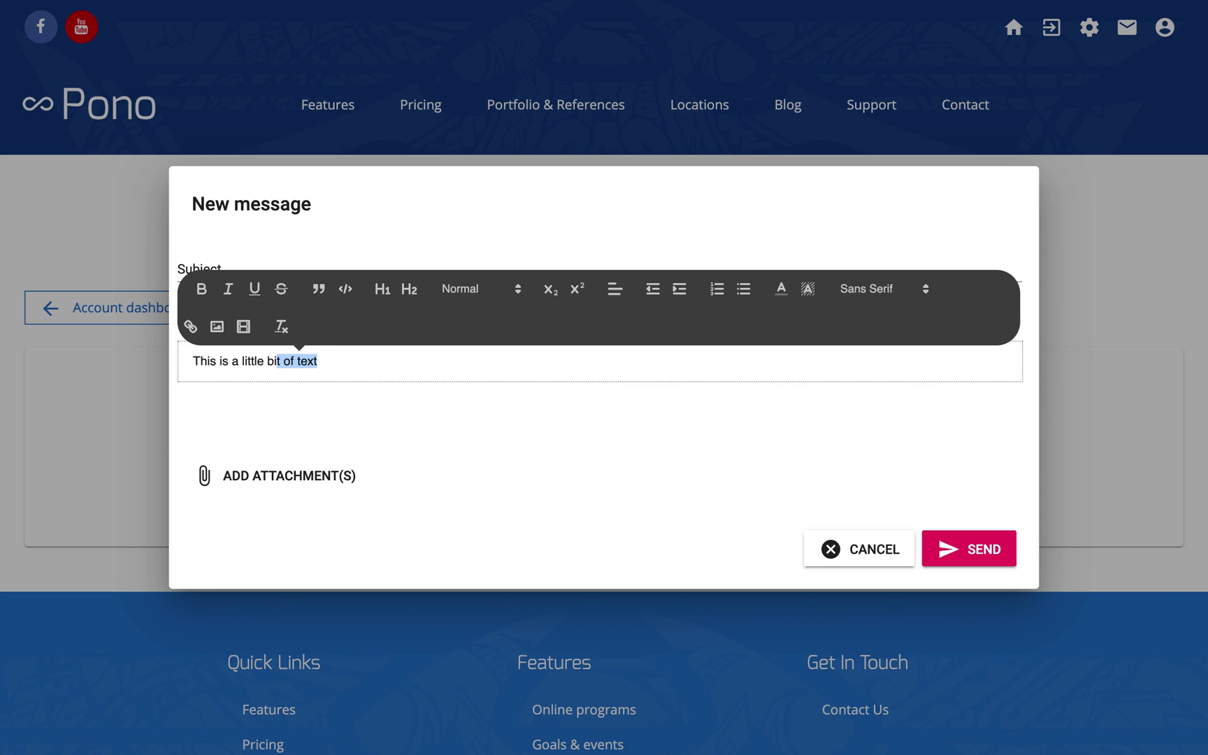
pyautogui.hotkey('shift', 'Right')
pyautogui.hotkey('shift', 'Right')
pyautogui.hotkey('shift', 'Right')
pyautogui.hotkey('shift', 'Right')
pyautogui.hotkey('shift', 'Right')
pyautogui.hotkey('shift', 'Right')
pyautogui.hotkey('shift', 'Right')
pyautogui.press('Right')
# Format the whole line "This is a little bit of text" as bold, italic, underlined and strikethrough
pyautogui.click(341, 361)
pyautogui.moveTo(341, 360); pyautogui.dragTo(181, 361)
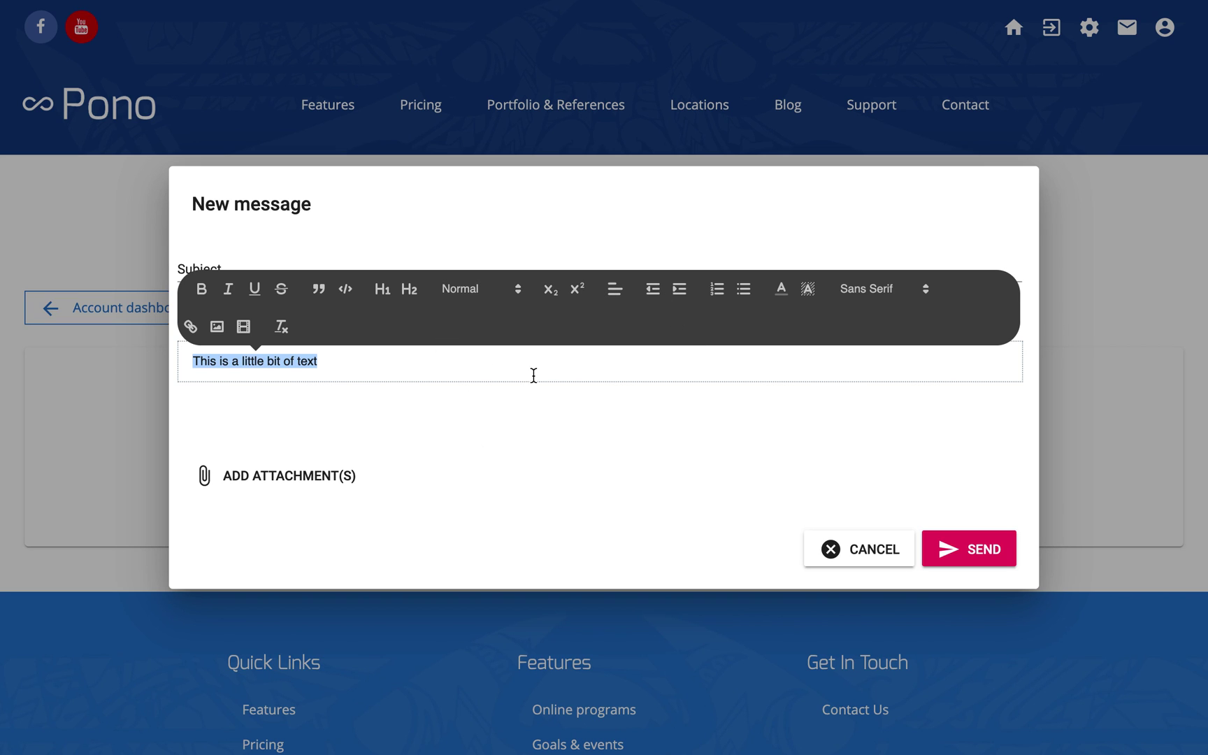
pyautogui.click(202, 292)
pyautogui.click(228, 292)
pyautogui.click(256, 292)
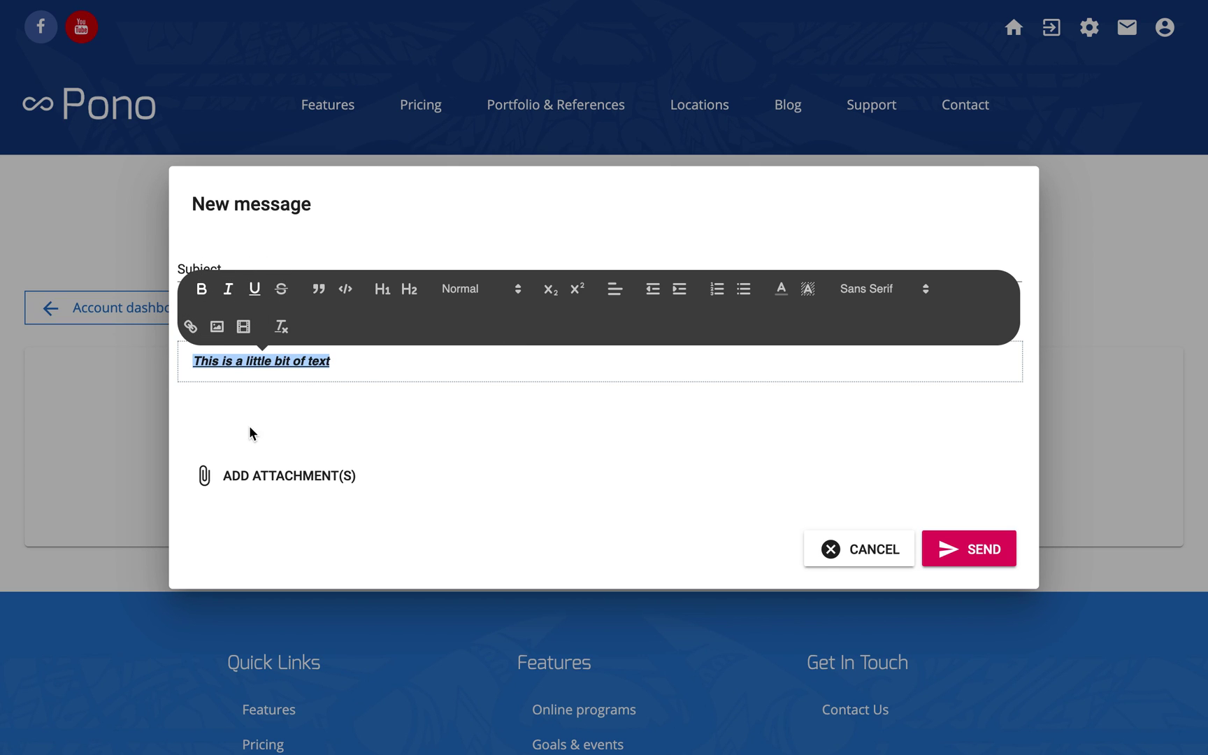
pyautogui.click(282, 292)
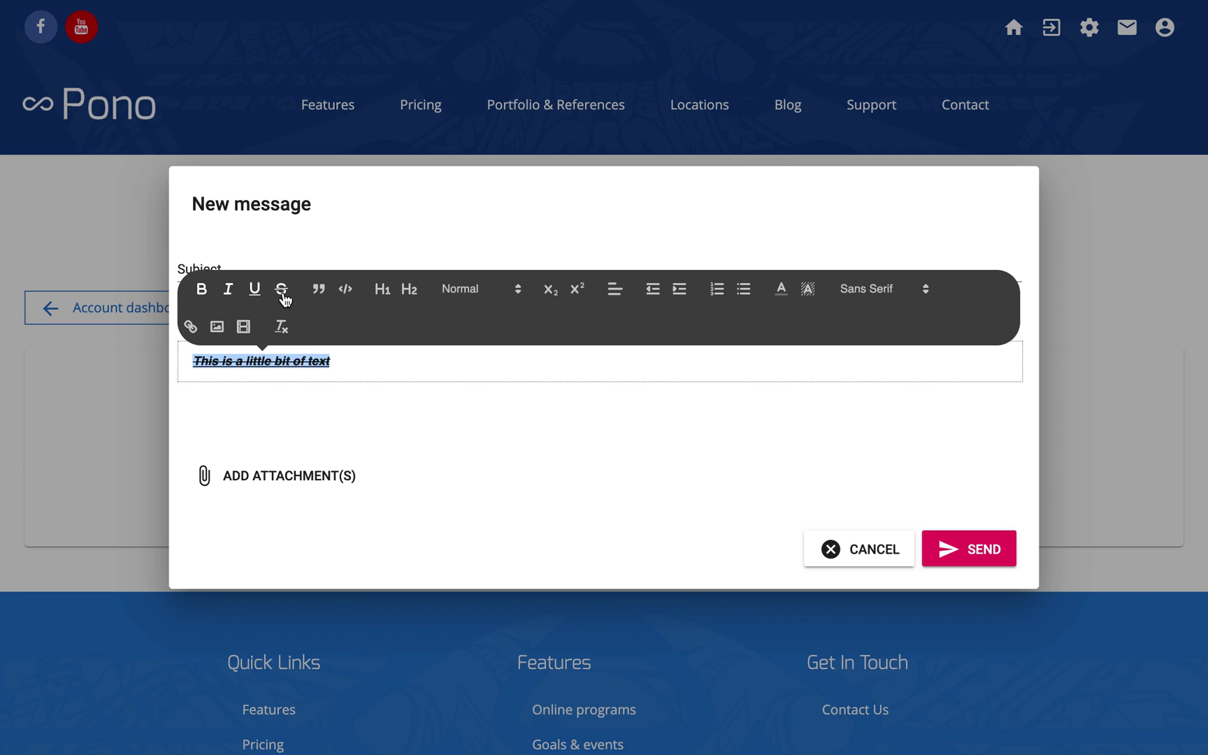
# Turn the message line into a block quote and then into a code block
pyautogui.click(318, 292)
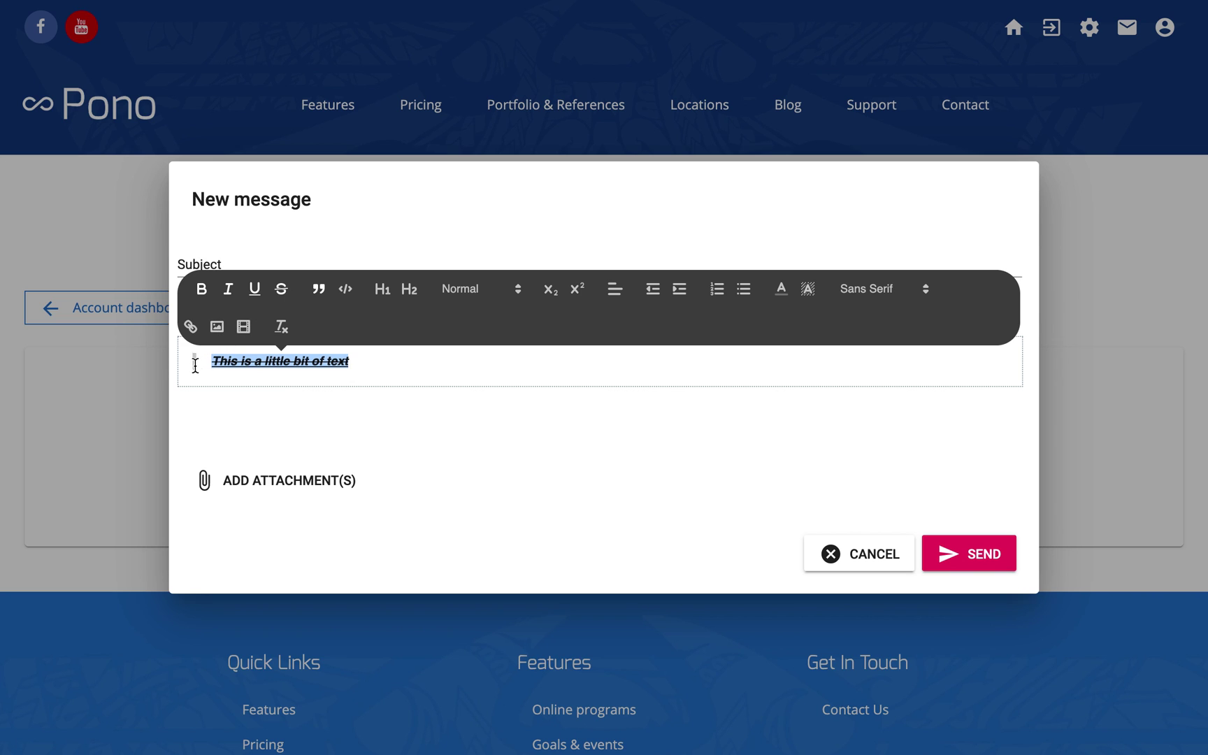
pyautogui.click(346, 291)
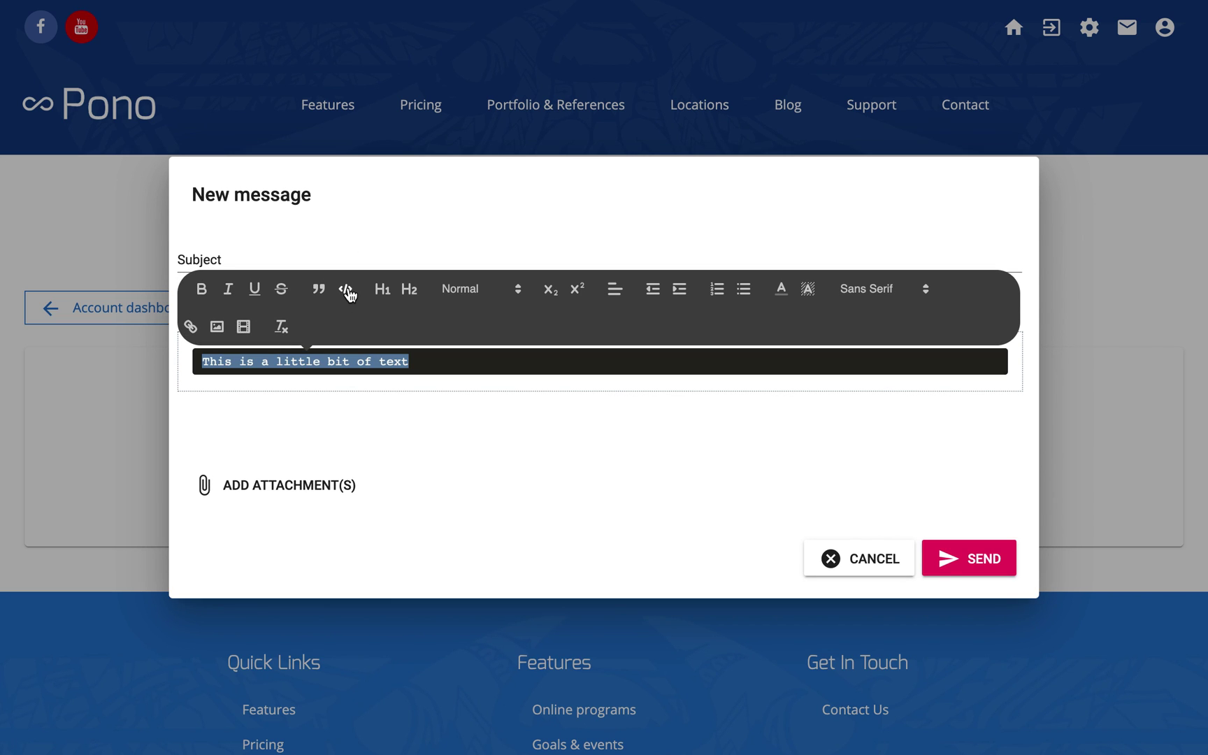
pyautogui.press('Right')
pyautogui.press('Return')
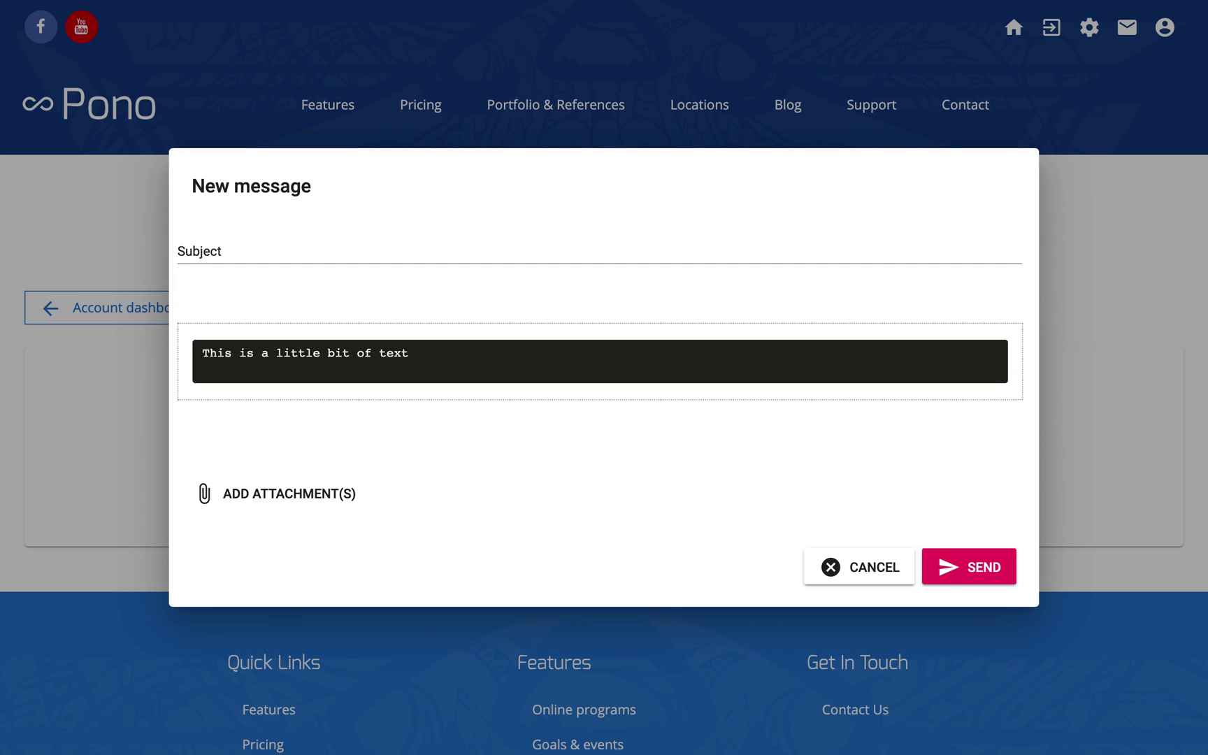
pyautogui.press('BackSpace')
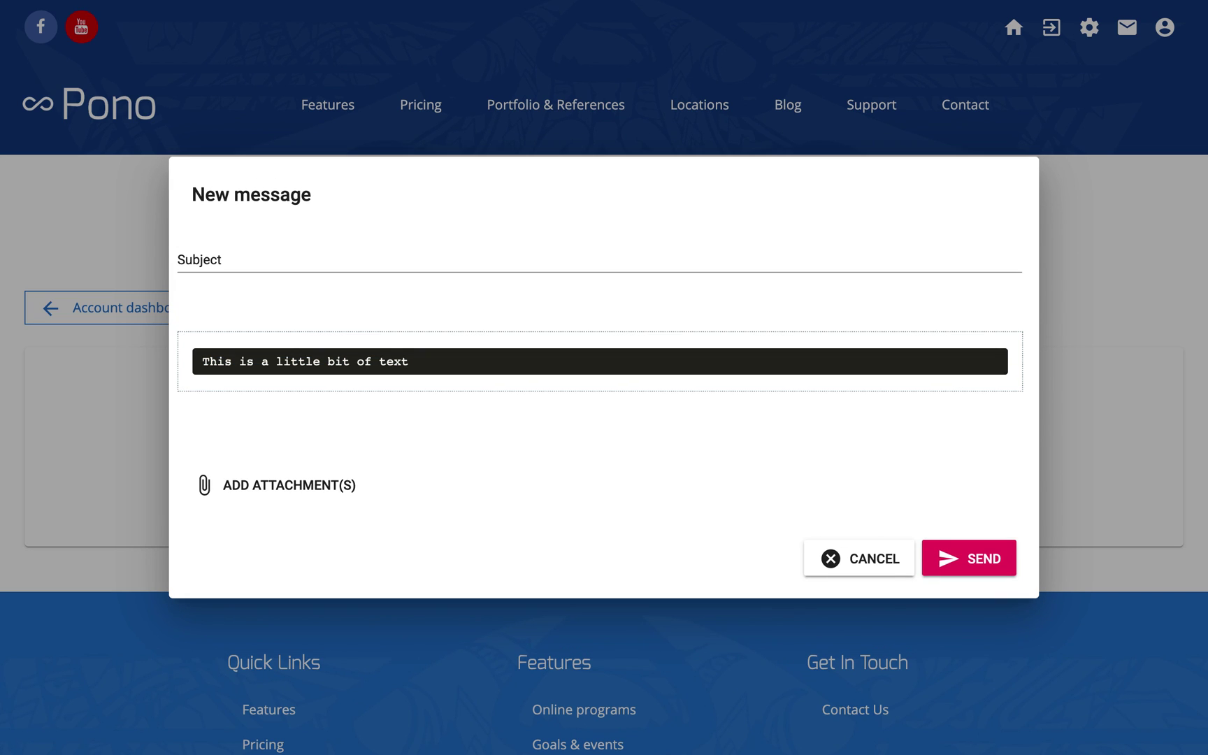
# Select the whole code block line and clear all of its formatting
pyautogui.hotkey('shift', 'Home')
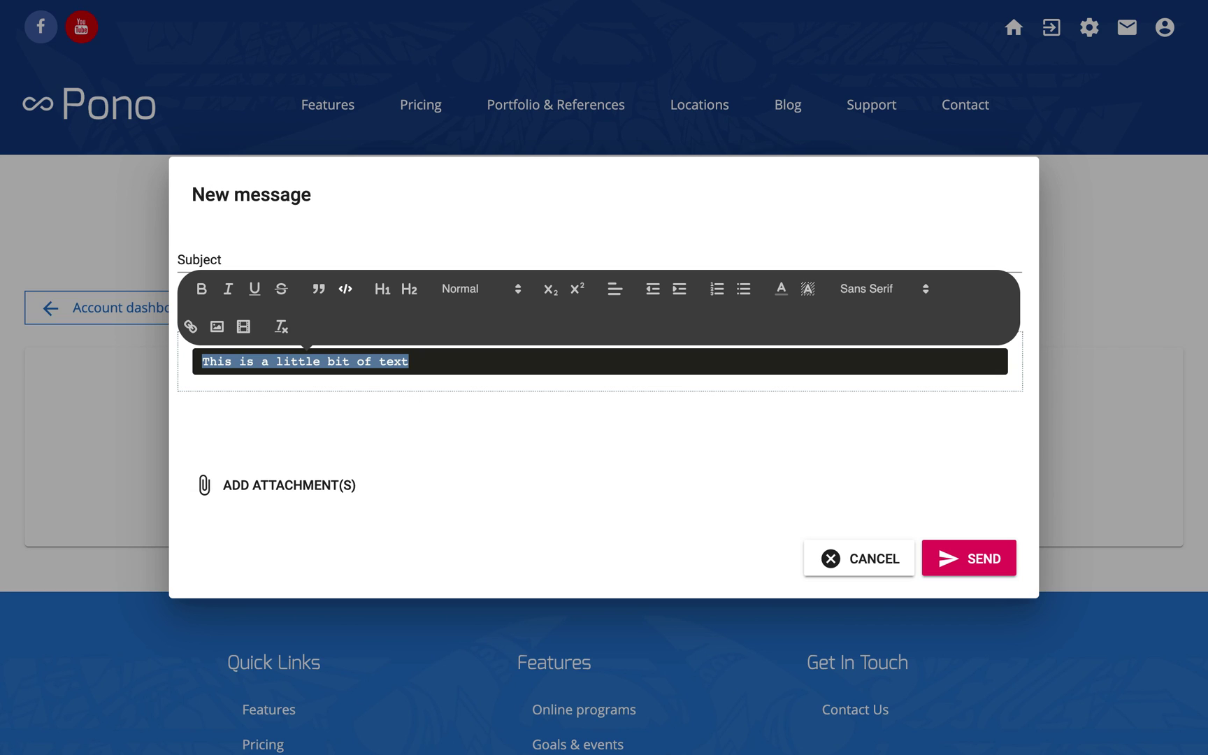
pyautogui.click(281, 331)
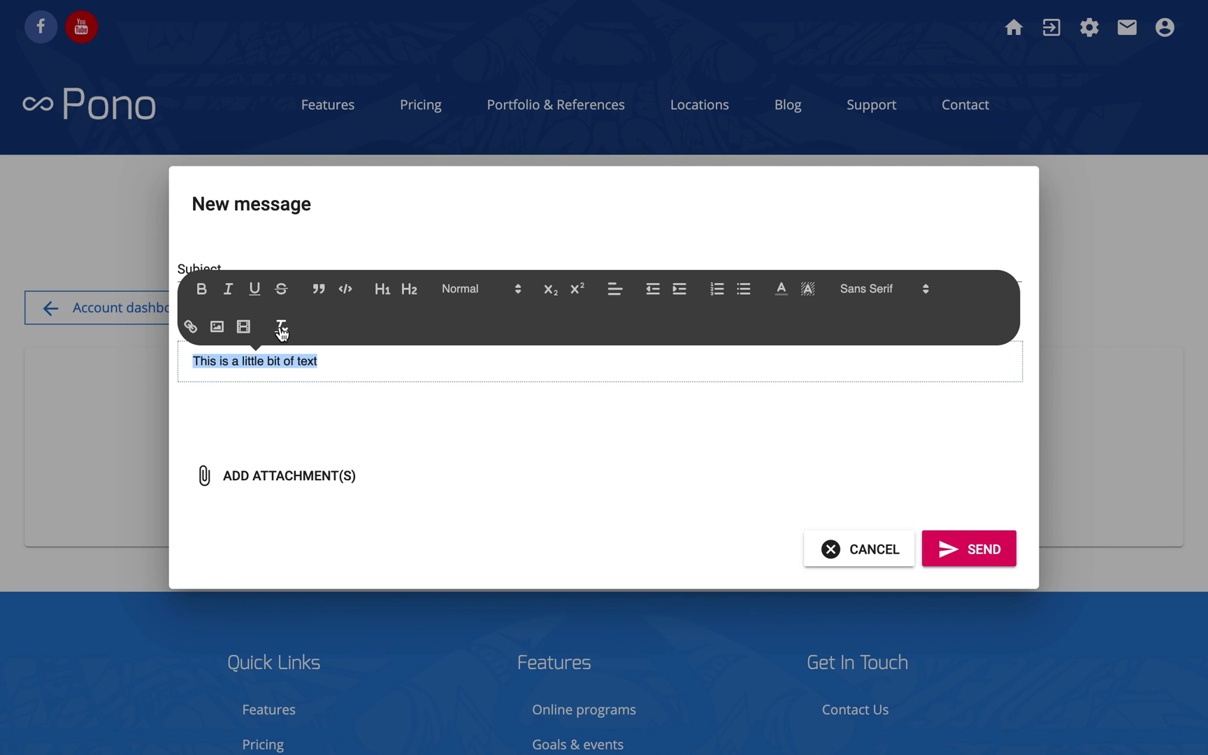
# Apply Heading 1 and then Heading 2 to the message line, and set its text size to Huge
pyautogui.click(386, 294)
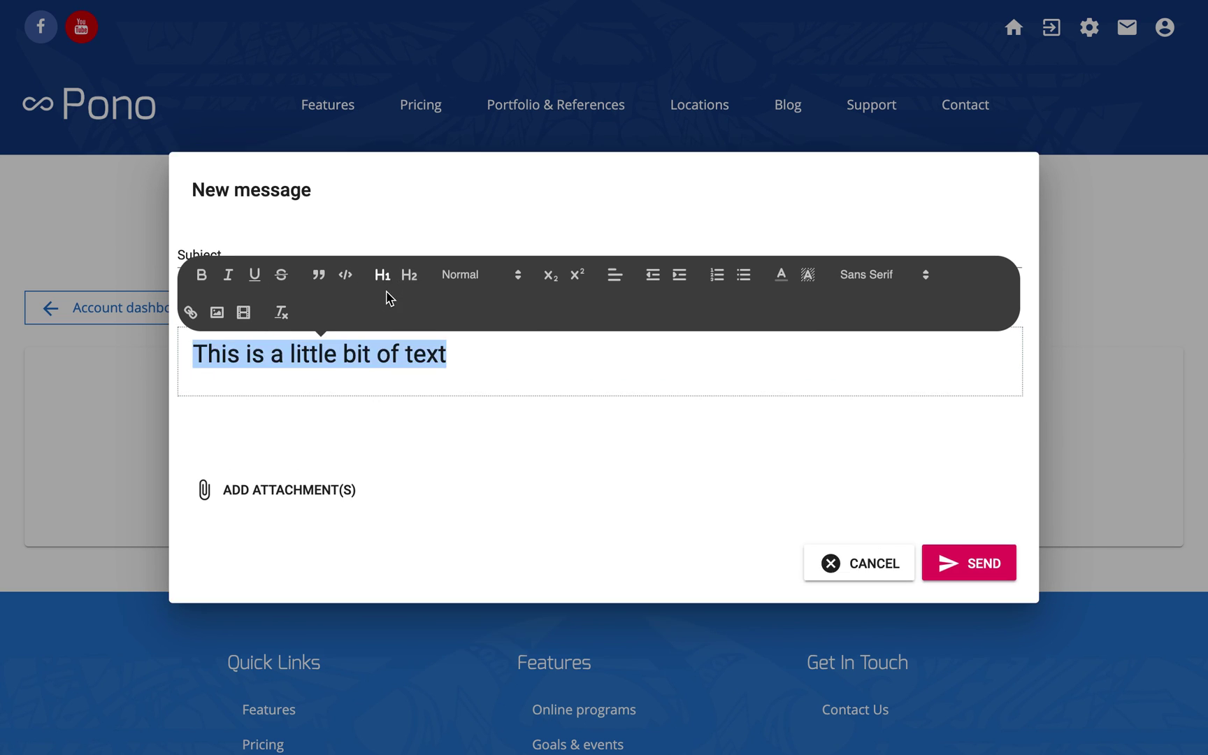
pyautogui.click(409, 276)
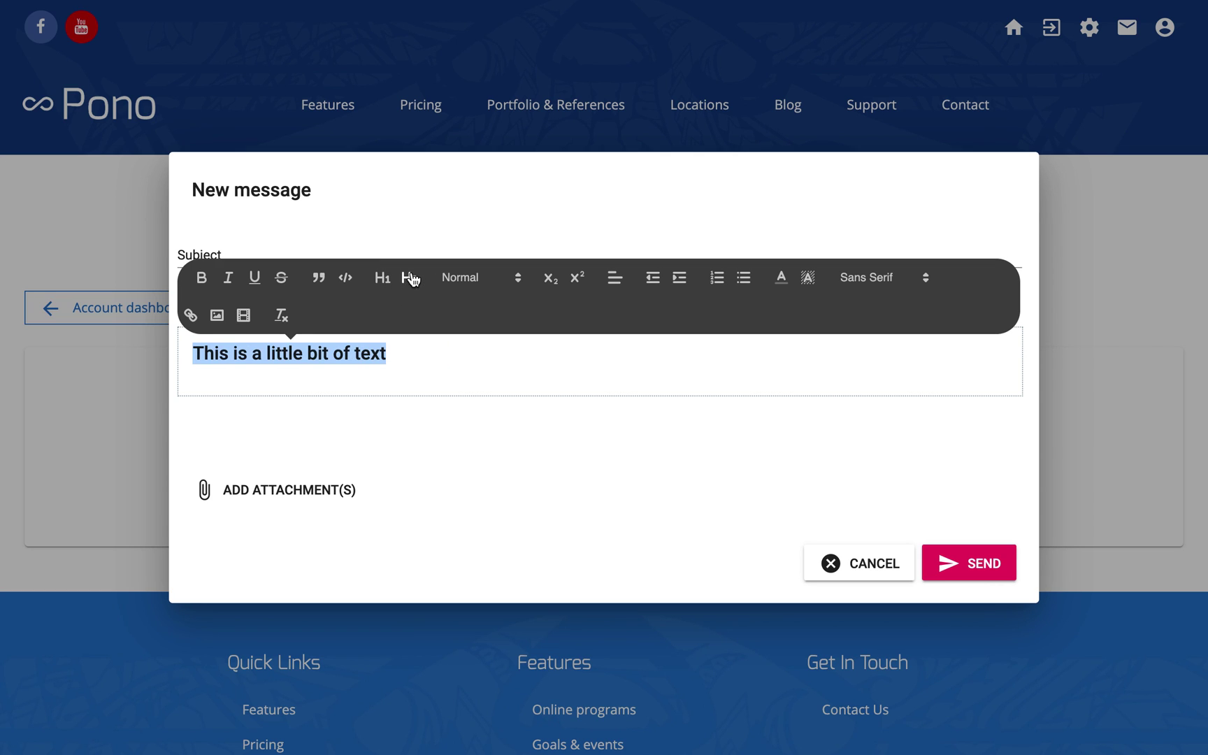
pyautogui.click(479, 279)
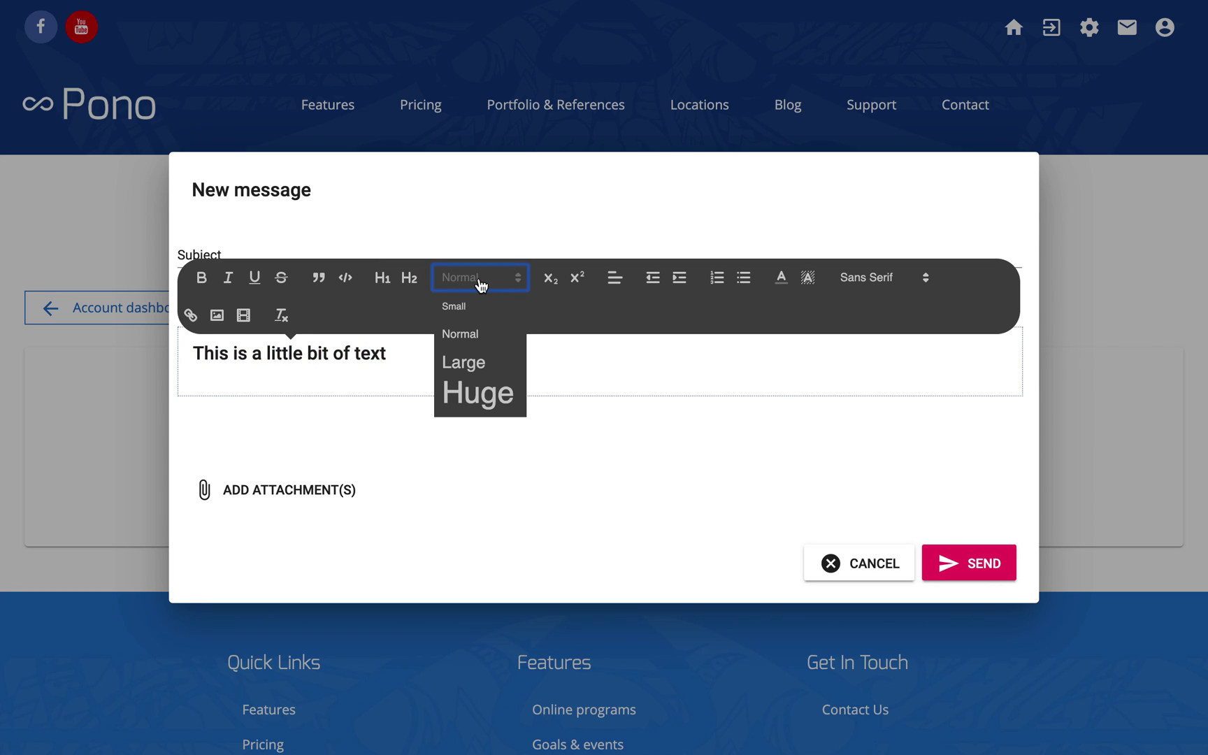
pyautogui.click(475, 392)
# Clear the heading and size formatting from the whole message line
pyautogui.click(729, 360)
pyautogui.tripleClick(728, 361)
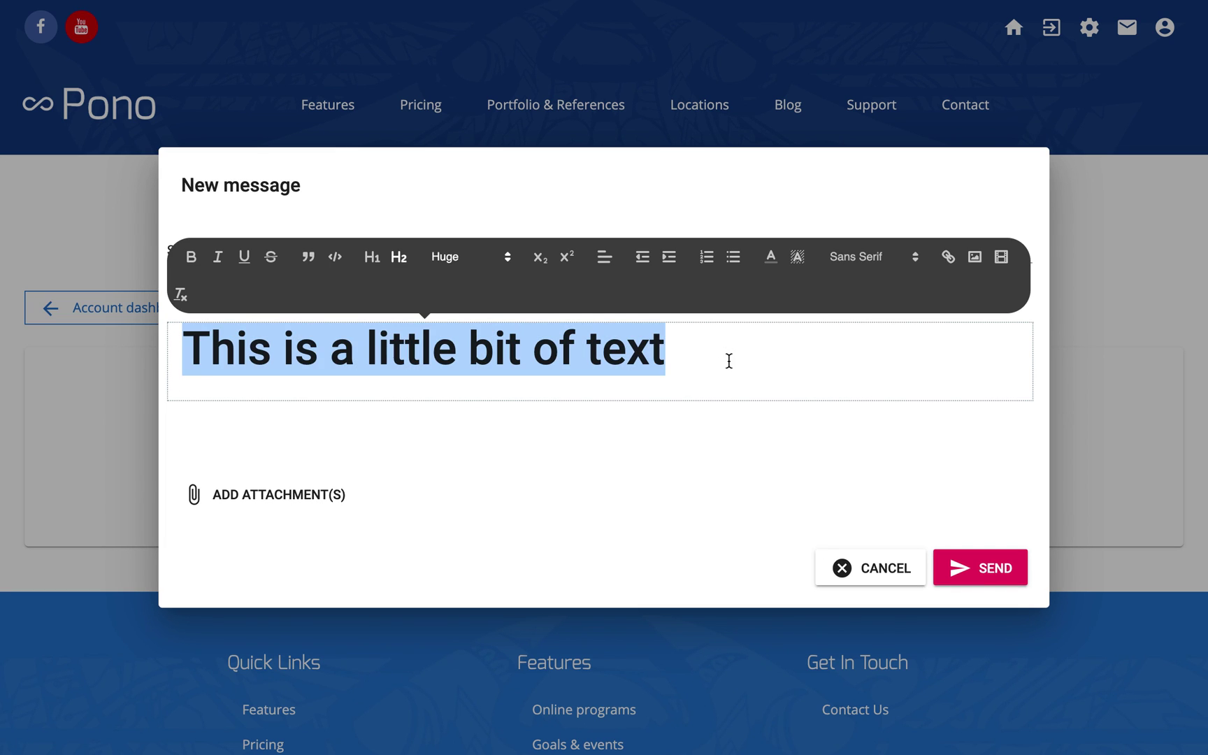
pyautogui.click(181, 295)
# Try subscript and superscript on the words "a little bit", then clear their formatting
pyautogui.press('Left')
pyautogui.hotkey('alt', 'Right')
pyautogui.hotkey('alt', 'Right')
pyautogui.hotkey('alt', 'Right')
pyautogui.hotkey('alt', 'Left')
pyautogui.hotkey('shift', 'alt', 'Right')
pyautogui.hotkey('shift', 'alt', 'Right')
pyautogui.hotkey('shift', 'alt', 'Right')
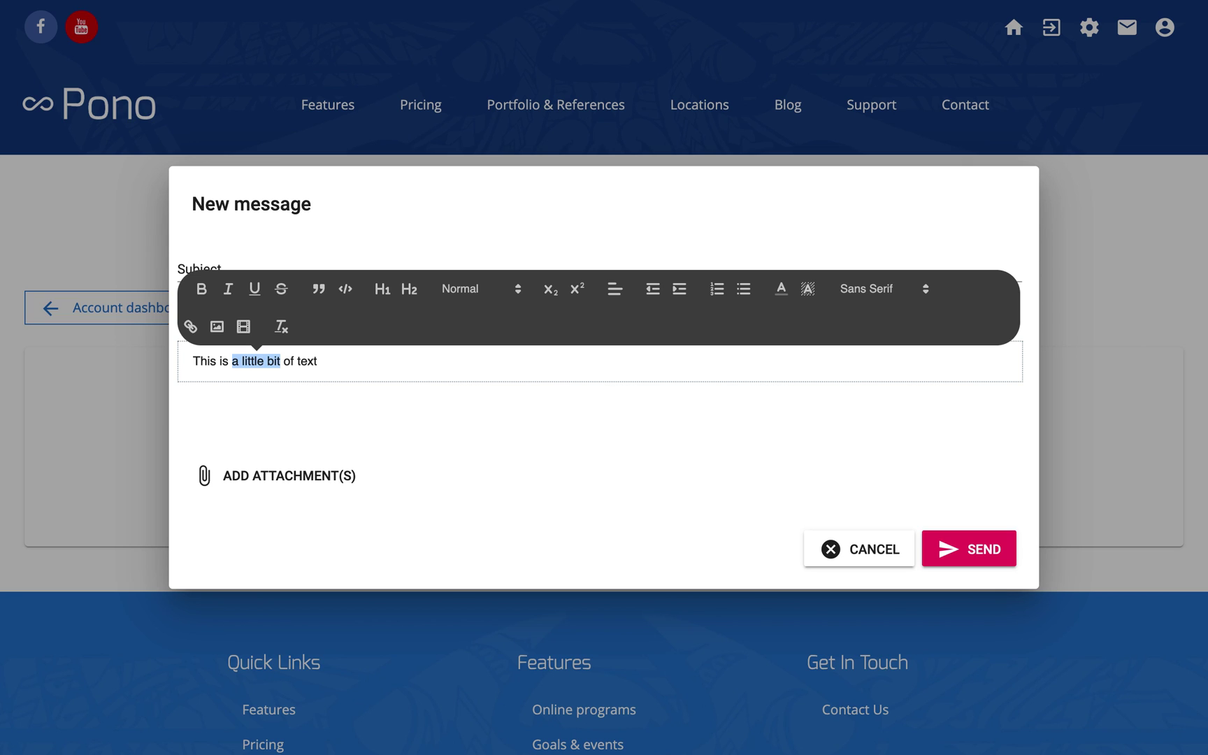
pyautogui.click(551, 291)
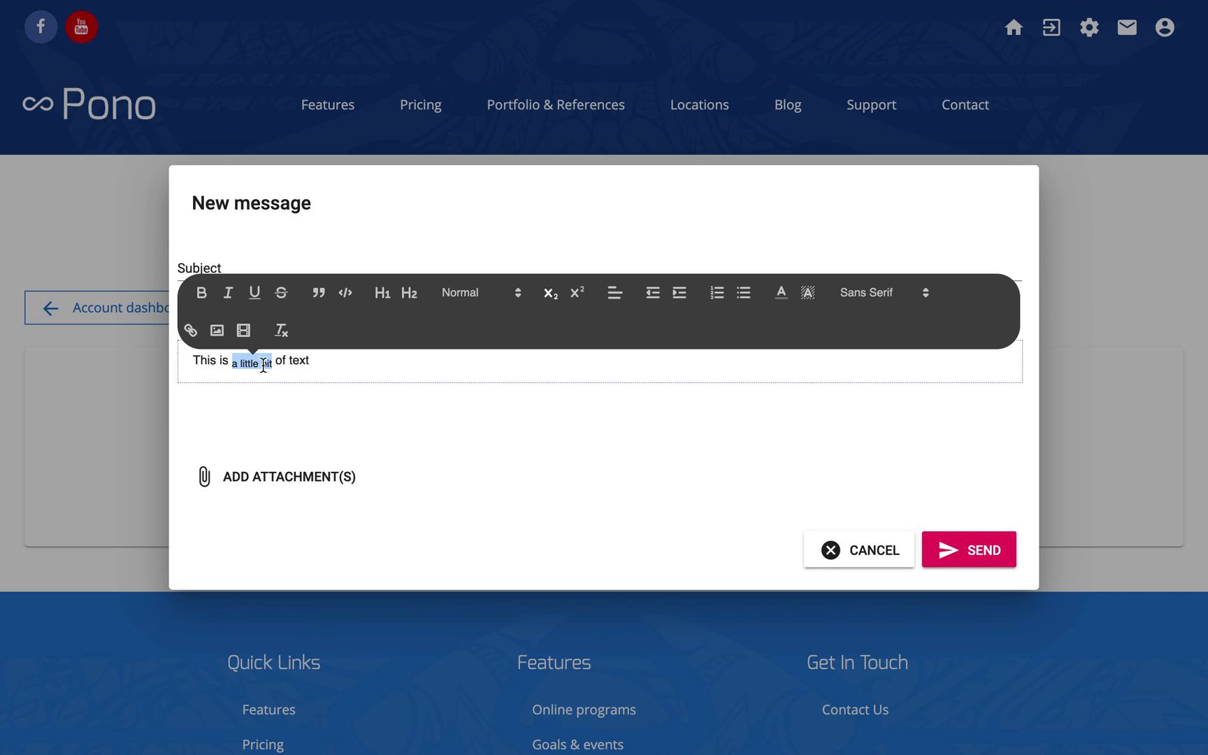
pyautogui.click(578, 293)
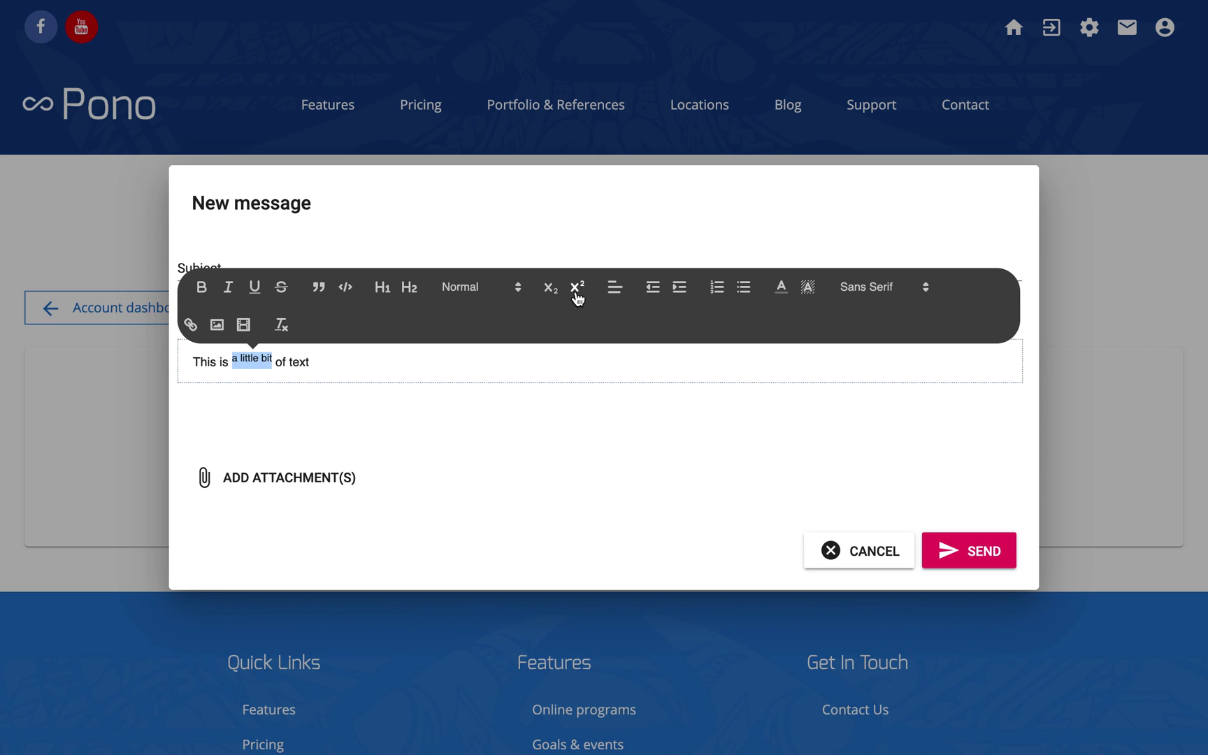
pyautogui.click(282, 327)
# Center the whole message line
pyautogui.click(331, 367)
pyautogui.tripleClick(333, 367)
pyautogui.click(618, 293)
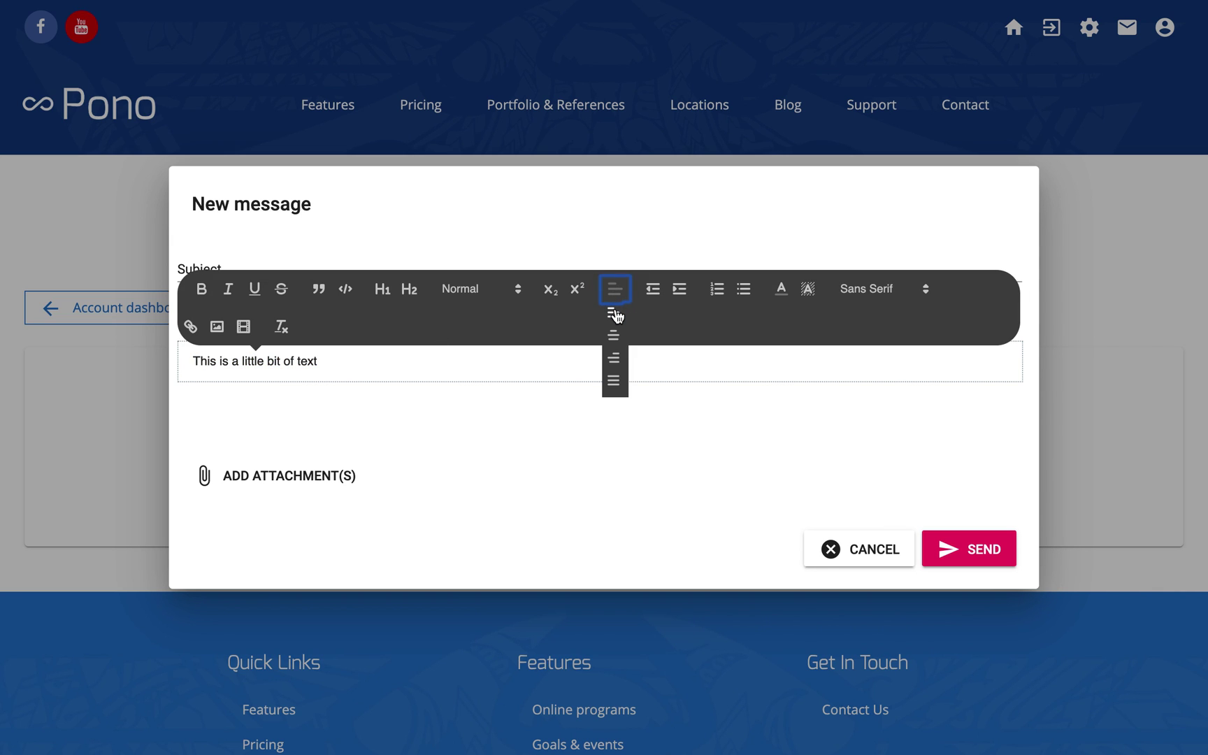
pyautogui.click(614, 335)
# Align the message line to the right and then back to the left
pyautogui.click(674, 358)
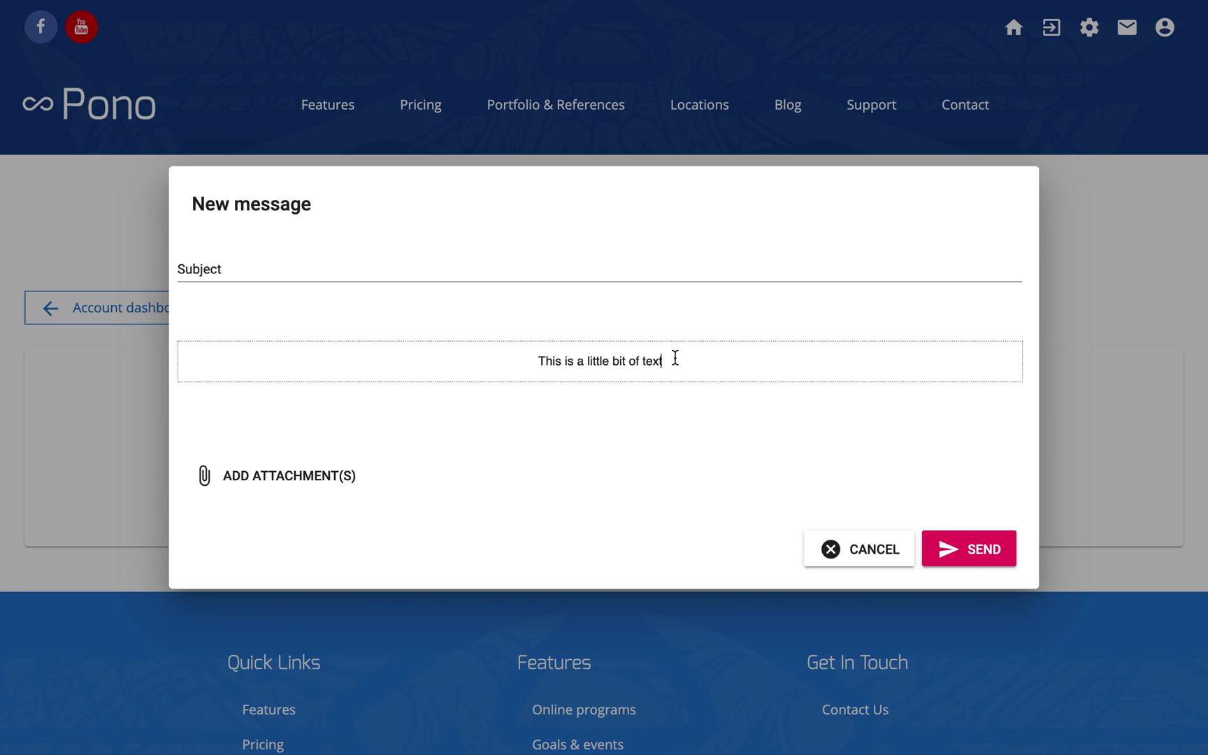
pyautogui.tripleClick(676, 358)
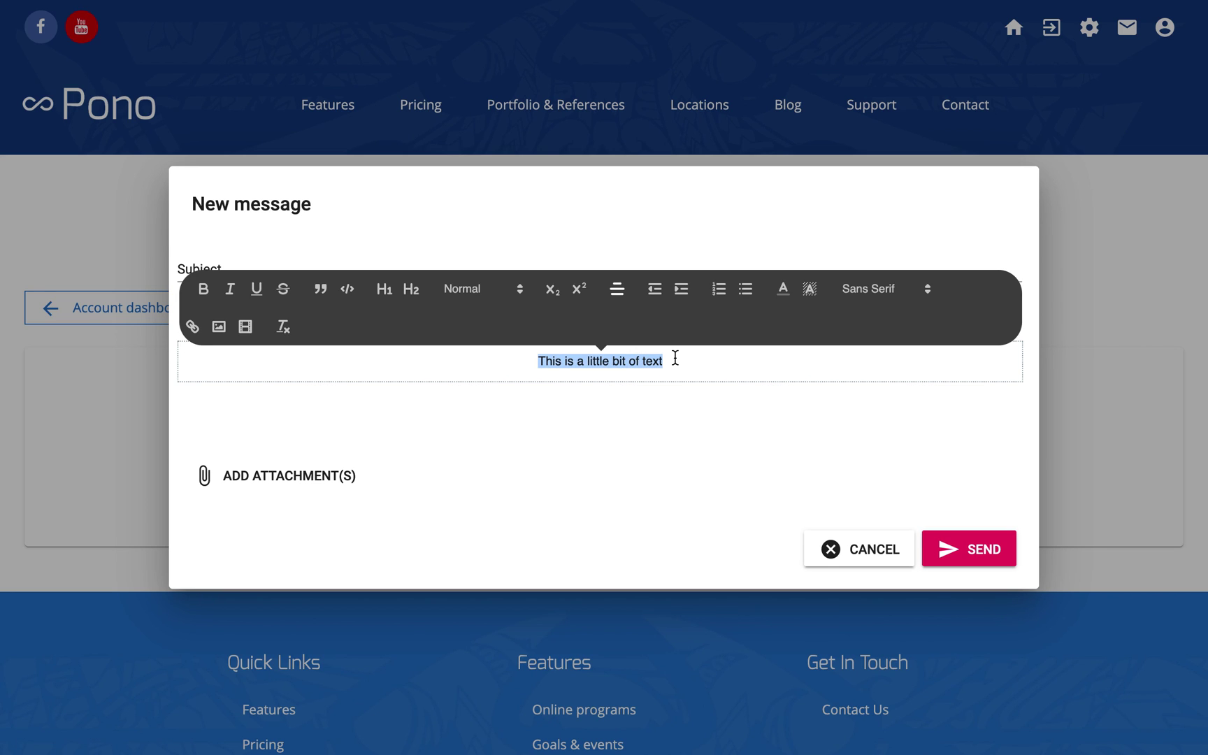
pyautogui.click(616, 291)
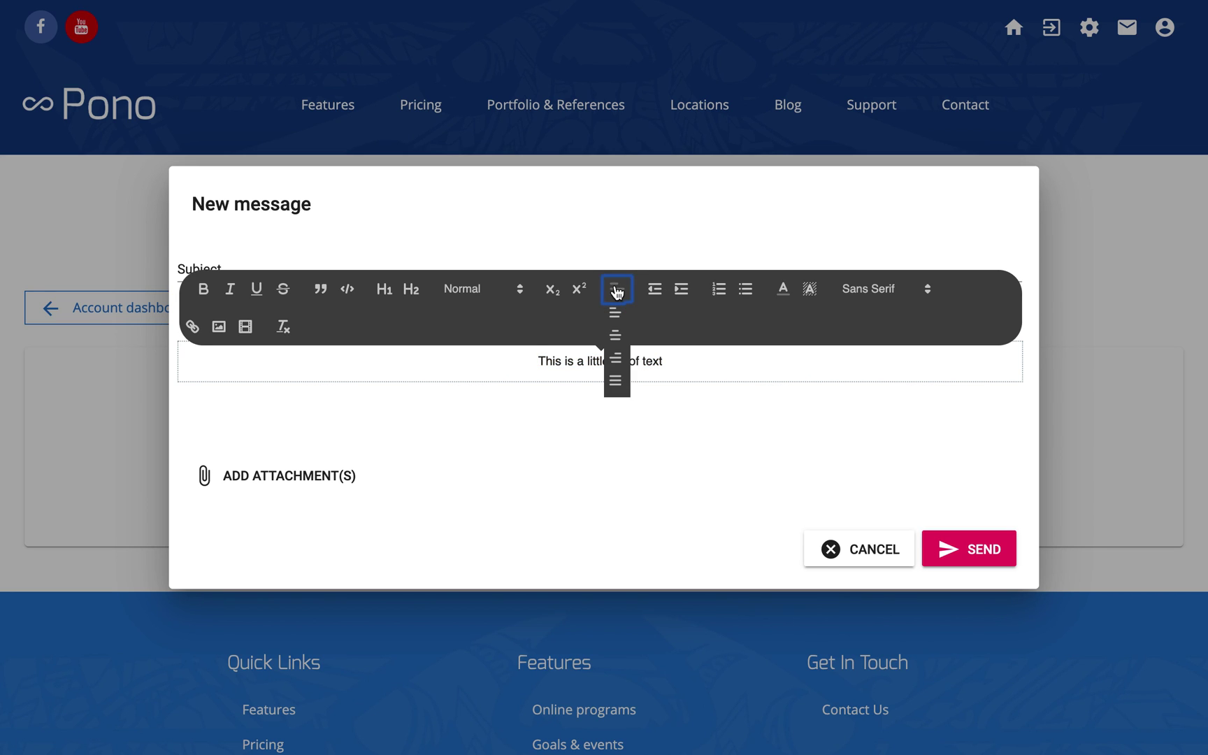
pyautogui.click(616, 358)
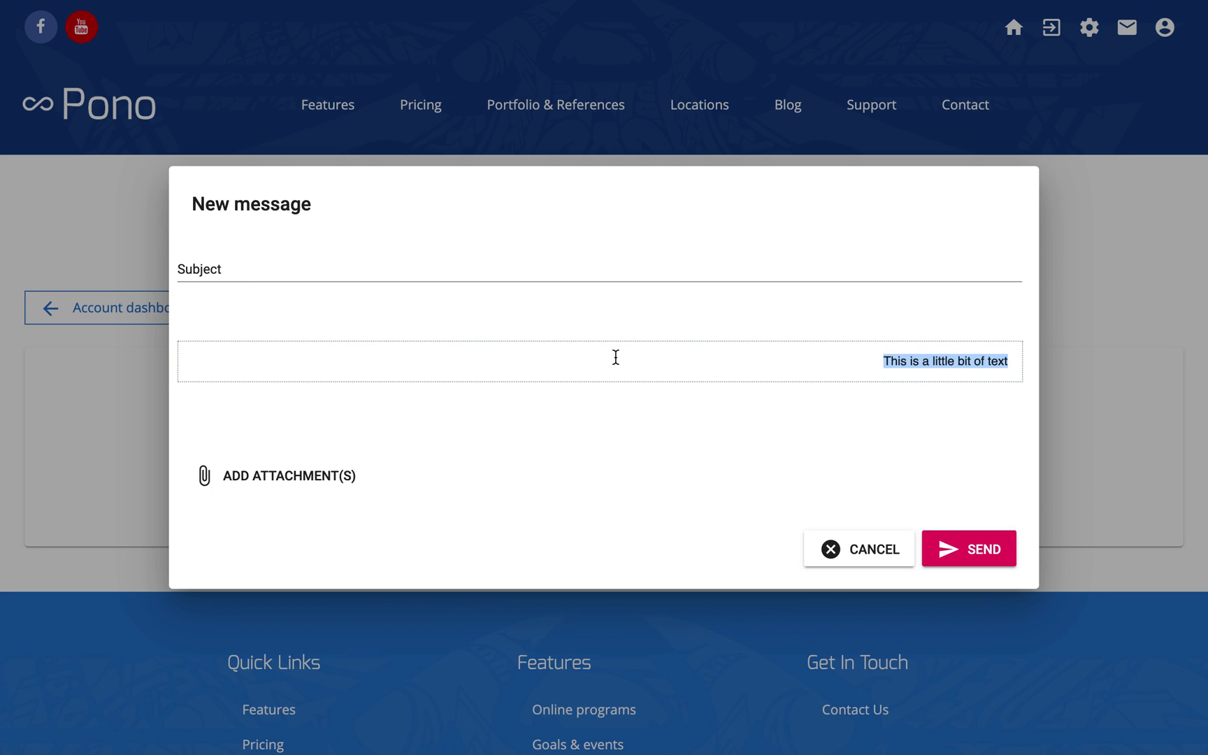
pyautogui.click(618, 290)
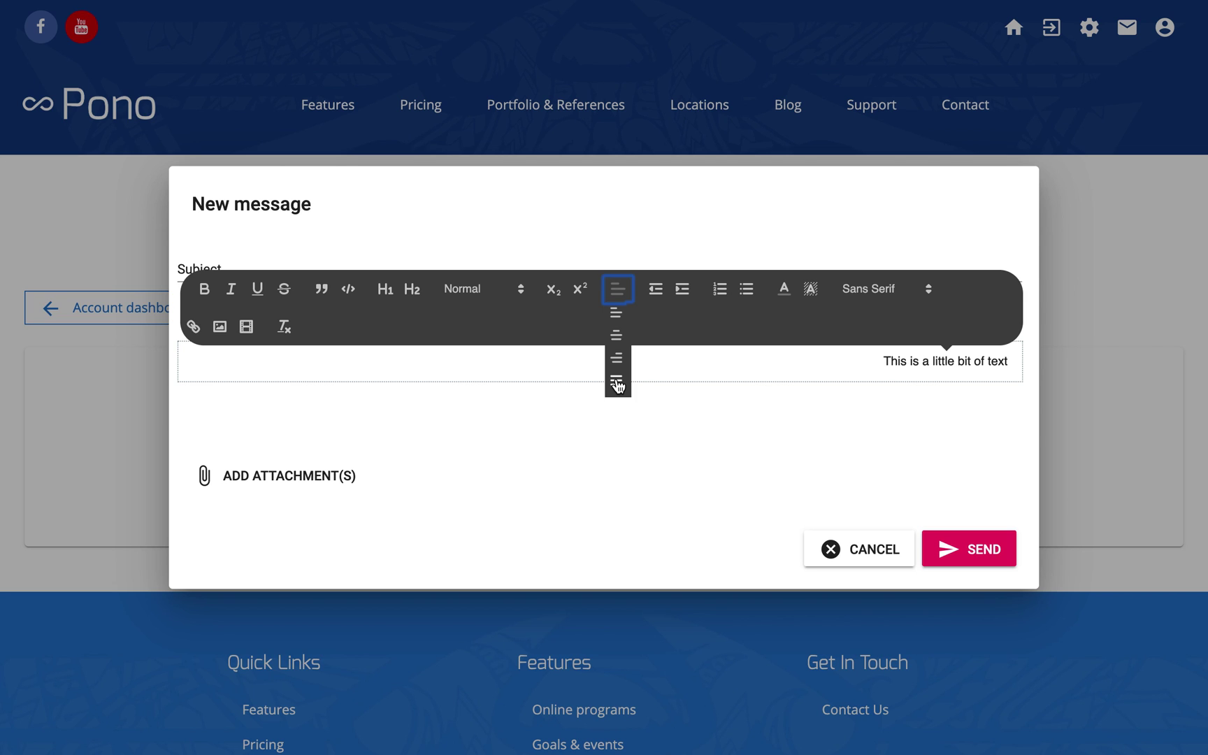
pyautogui.click(616, 314)
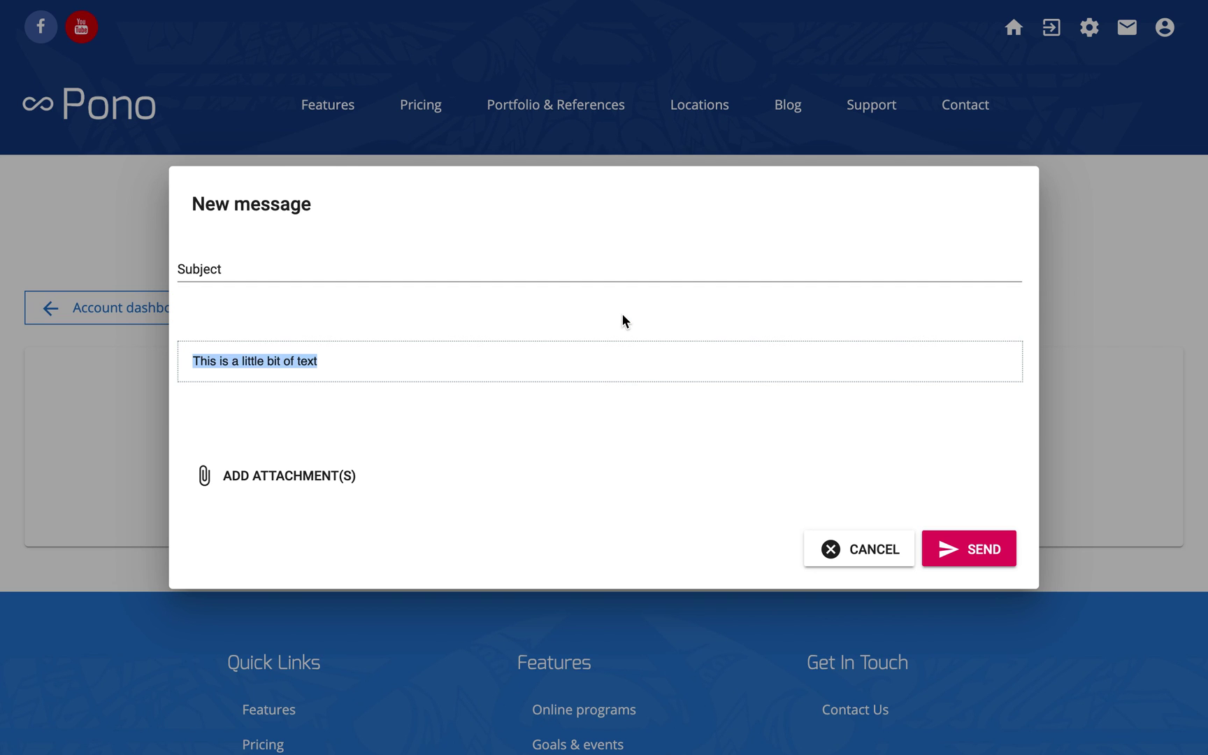
# Indent the message line by three levels, then outdent it by three levels
pyautogui.click(416, 347)
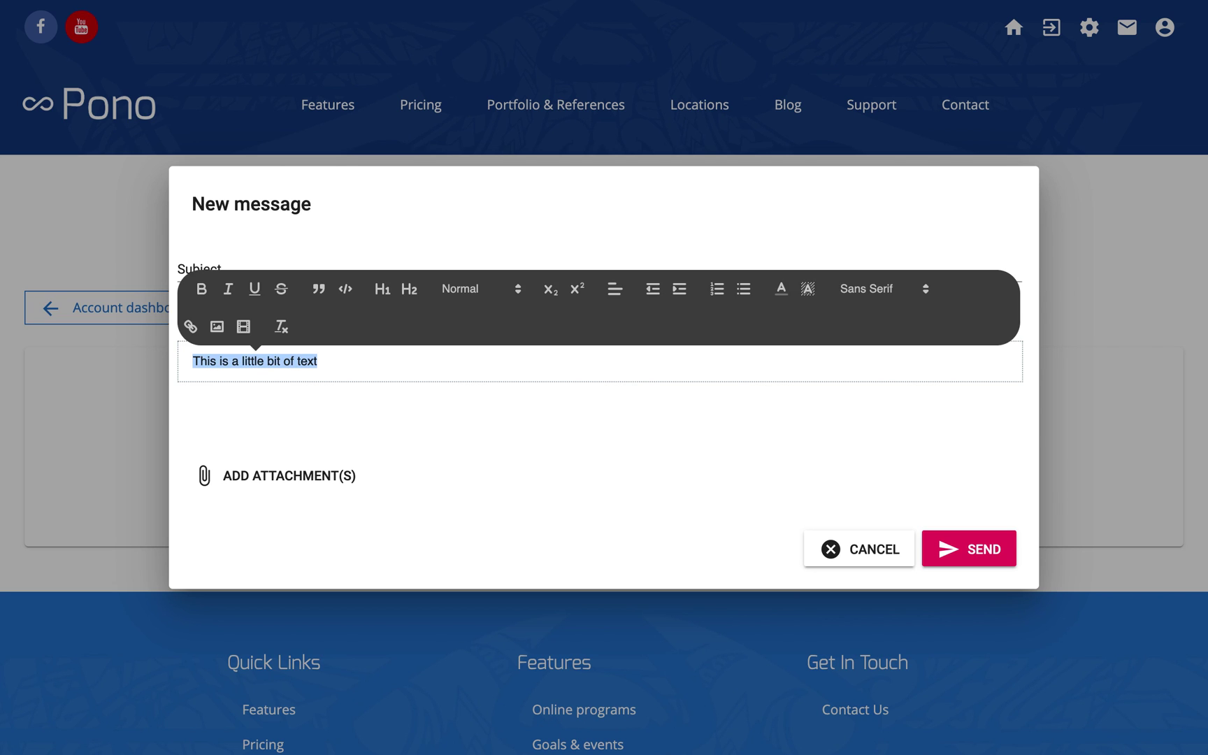
pyautogui.click(686, 296)
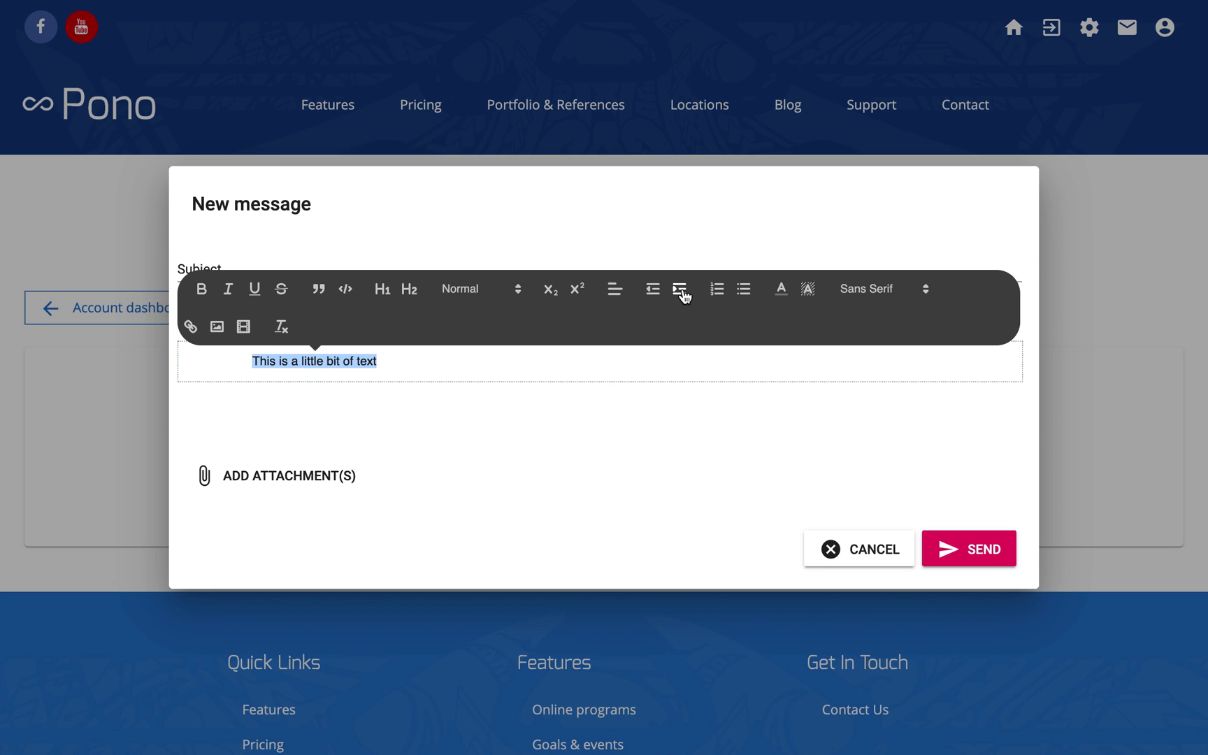
pyautogui.click(685, 296)
pyautogui.click(685, 296)
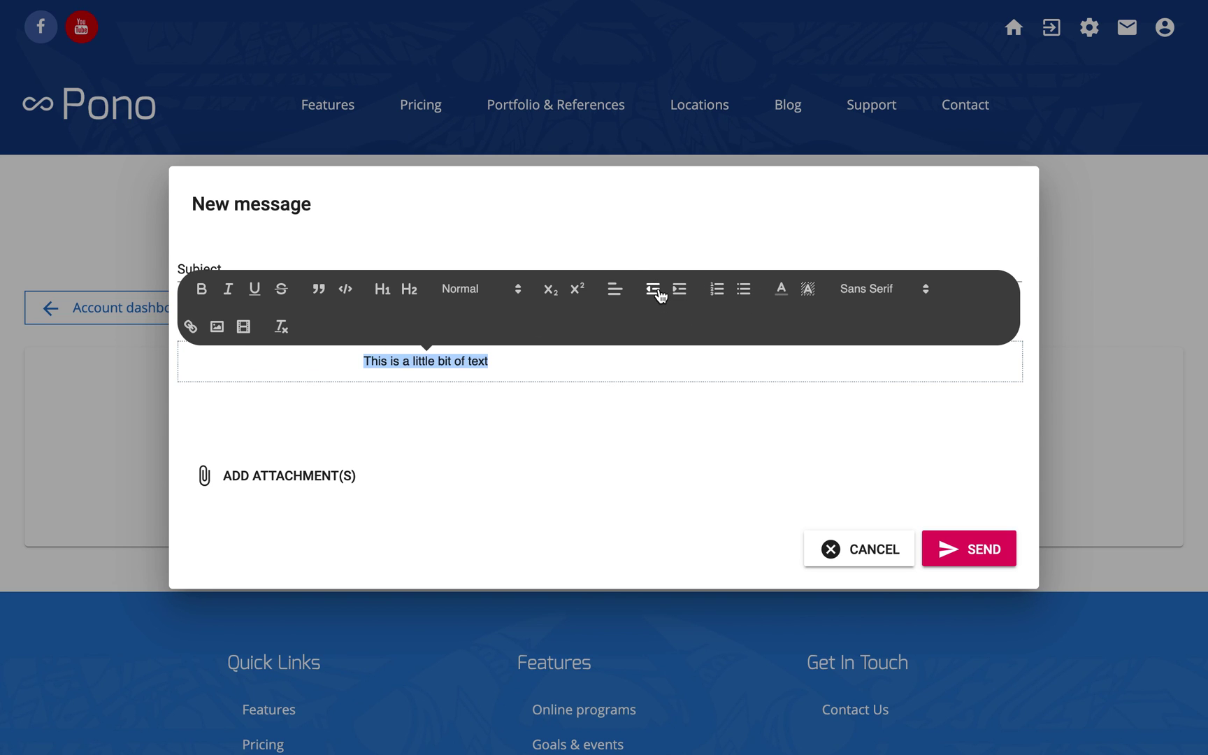
pyautogui.click(659, 296)
pyautogui.click(660, 295)
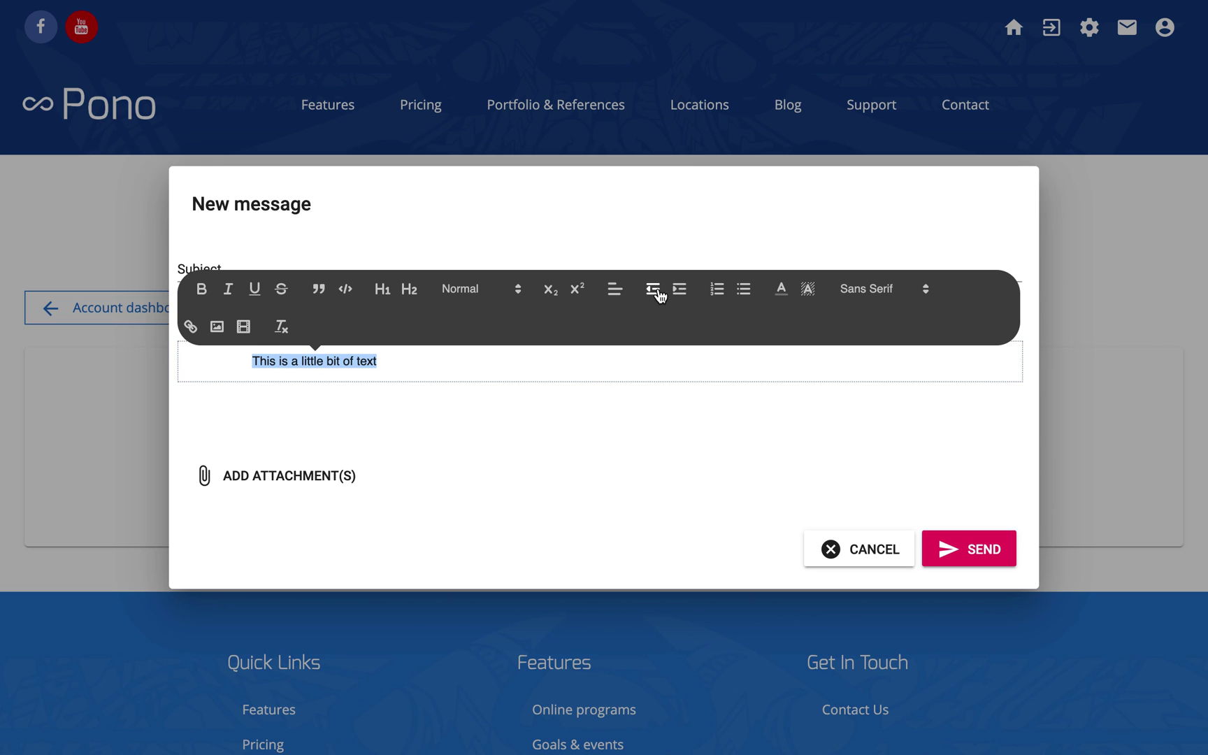
pyautogui.click(659, 295)
# Turn the message line into a numbered list and add a second item reading "This is number two"
pyautogui.click(717, 289)
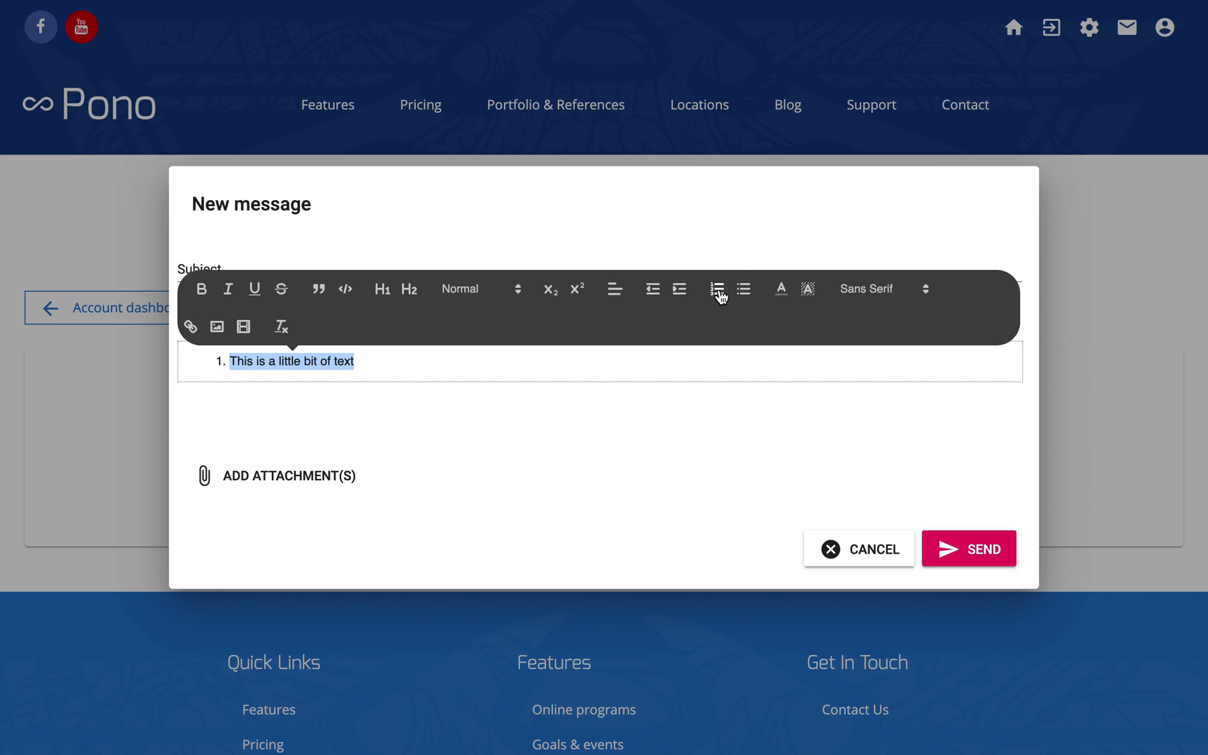
pyautogui.press('Right')
pyautogui.press('Return')
pyautogui.write('This is number two')
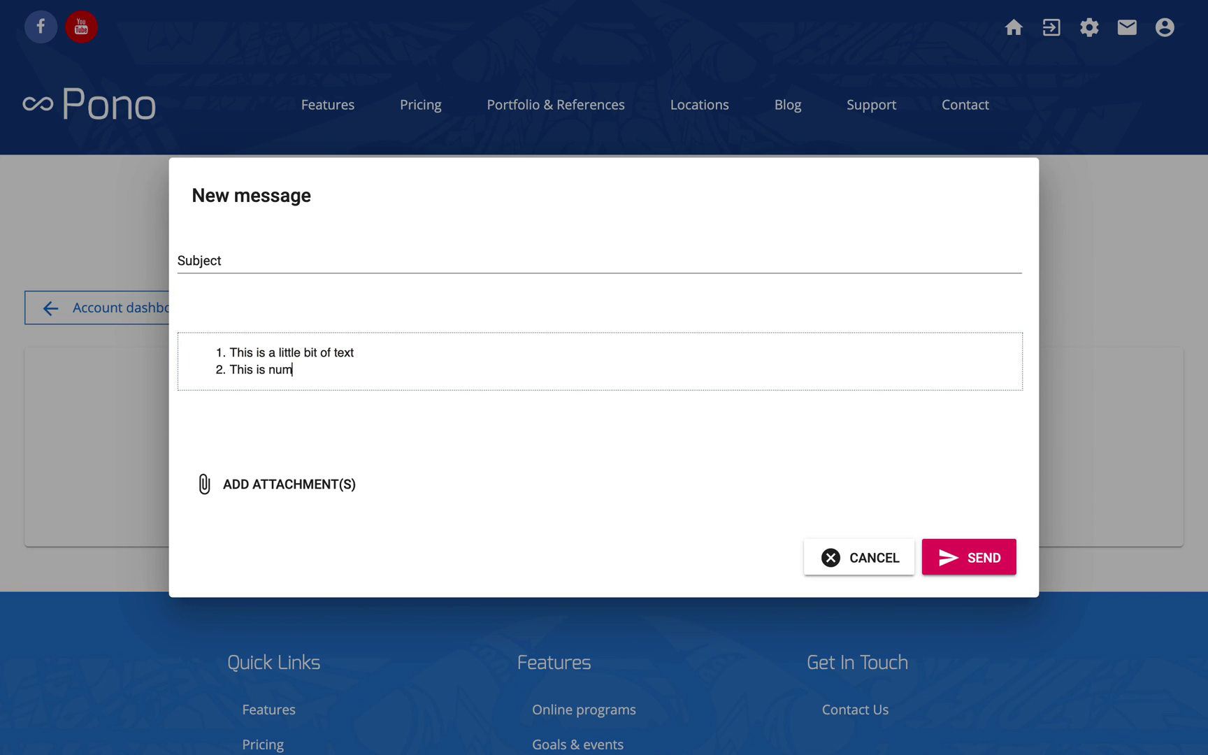
# Add a third item reading "And number three" to the numbered list in the message
pyautogui.press('Return')
pyautogui.write('And ')
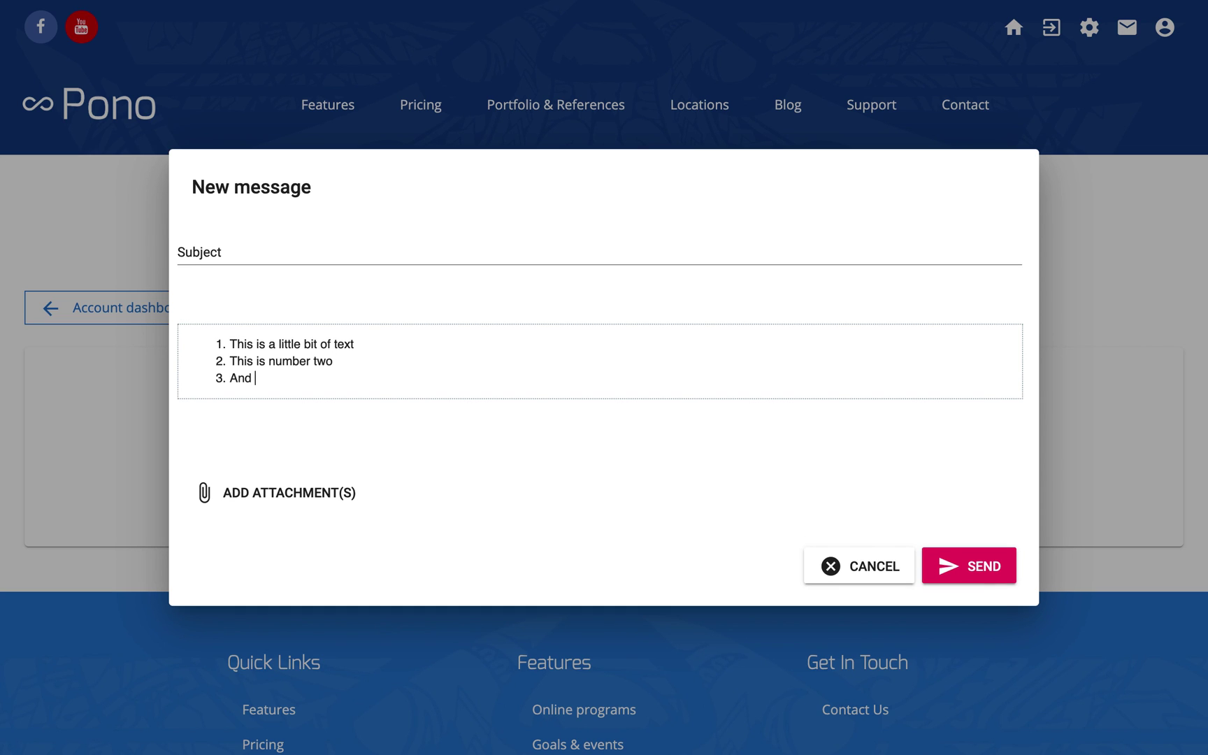
pyautogui.write('number three')
# Convert all three numbered items of the message into a bulleted list
pyautogui.hotkey('ctrl', 'a')
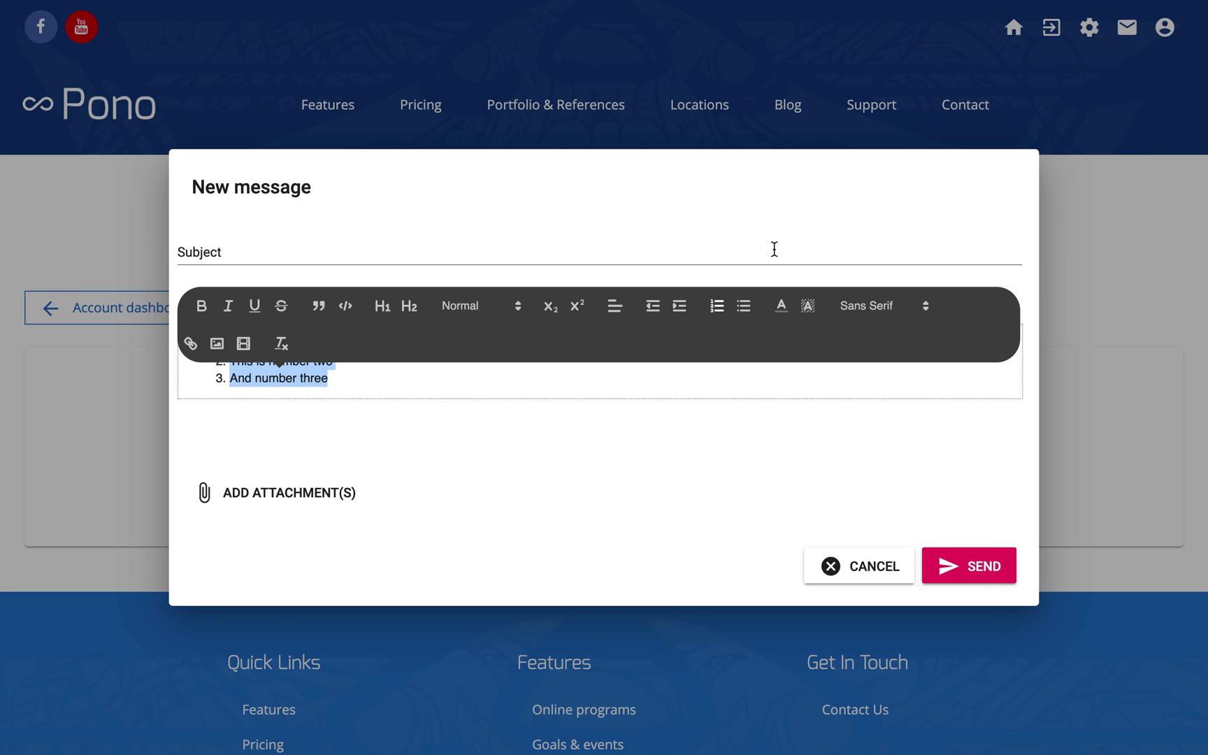
pyautogui.click(745, 308)
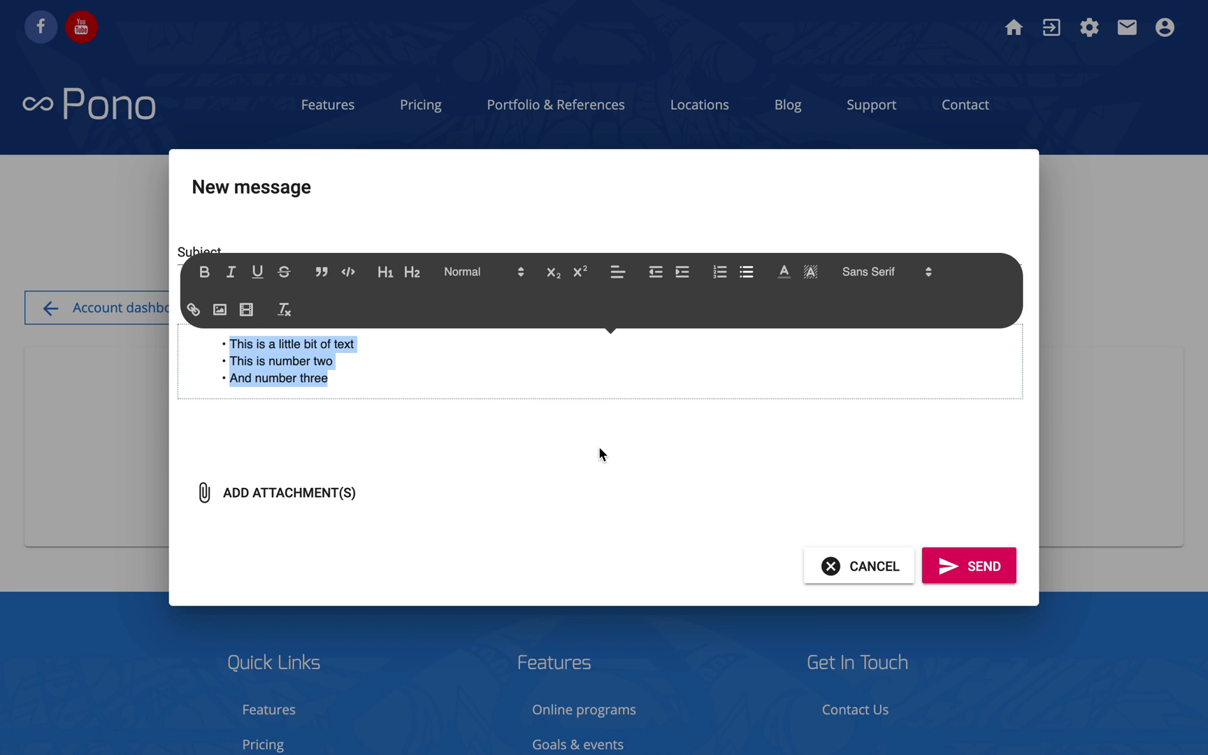
pyautogui.press('Right')
pyautogui.press('Up')
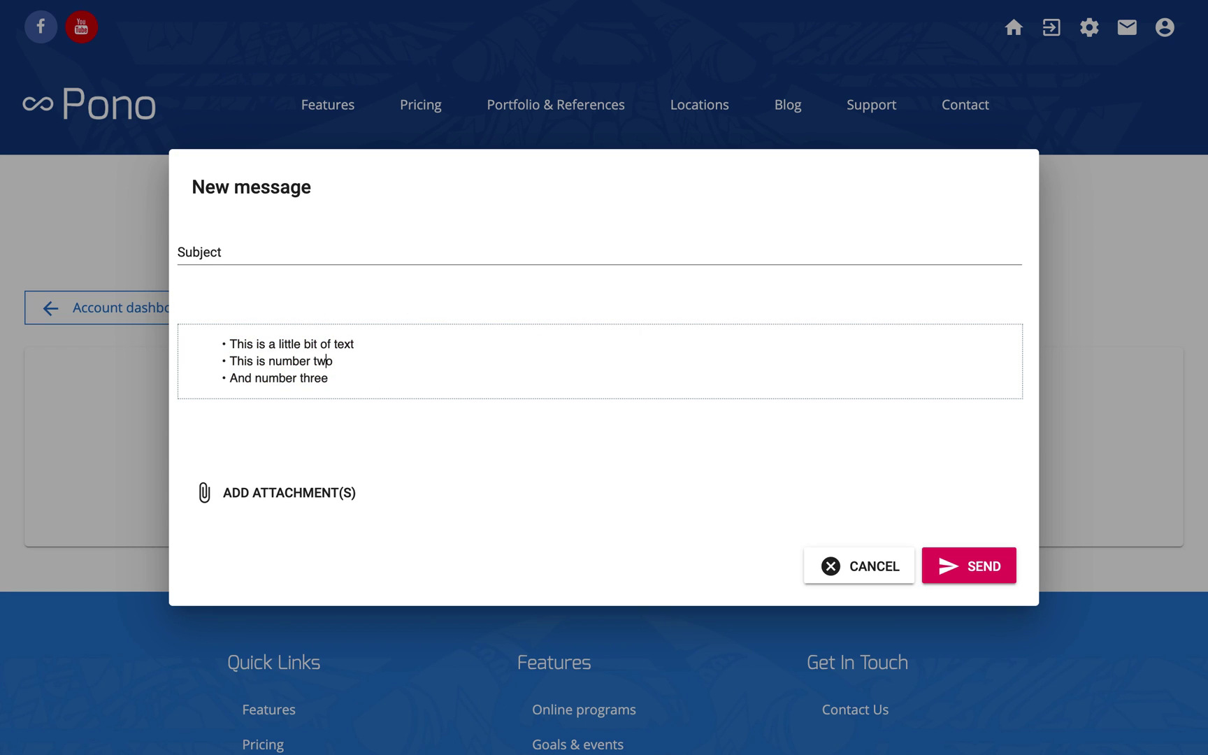
# Color the first bullet's text red and give the second bullet a red background
pyautogui.tripleClick(294, 344)
pyautogui.click(780, 273)
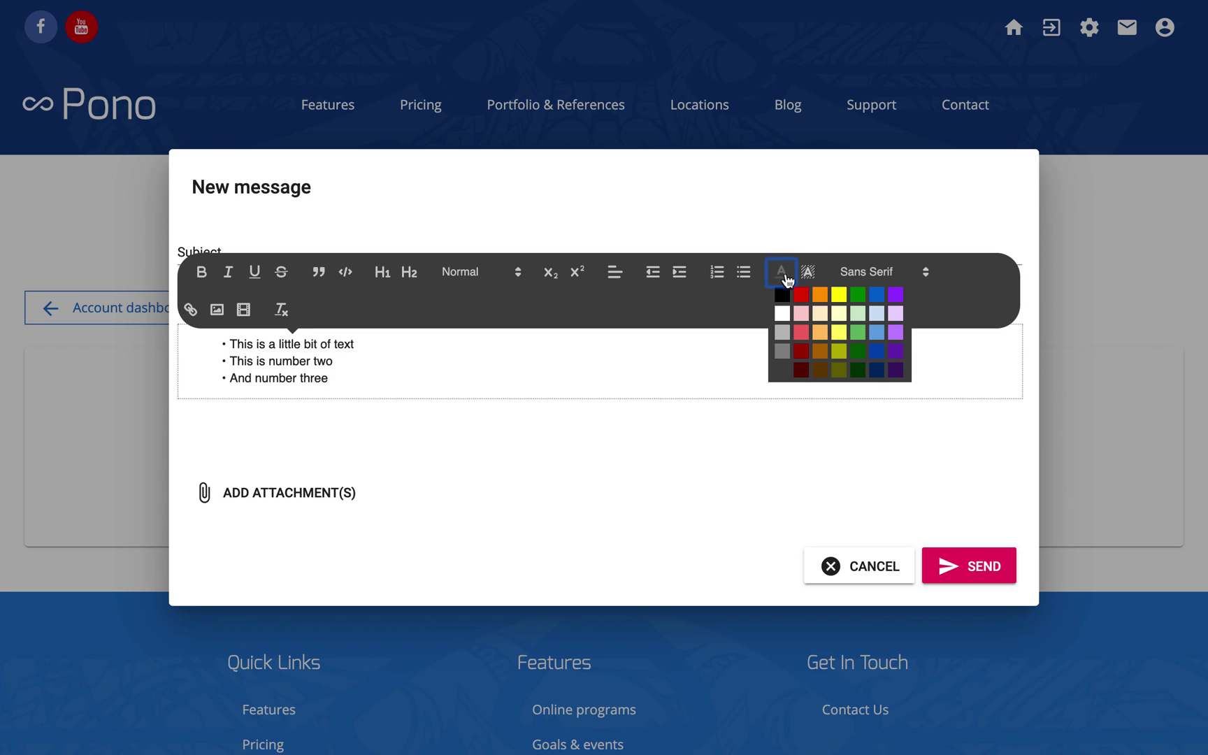
pyautogui.click(803, 295)
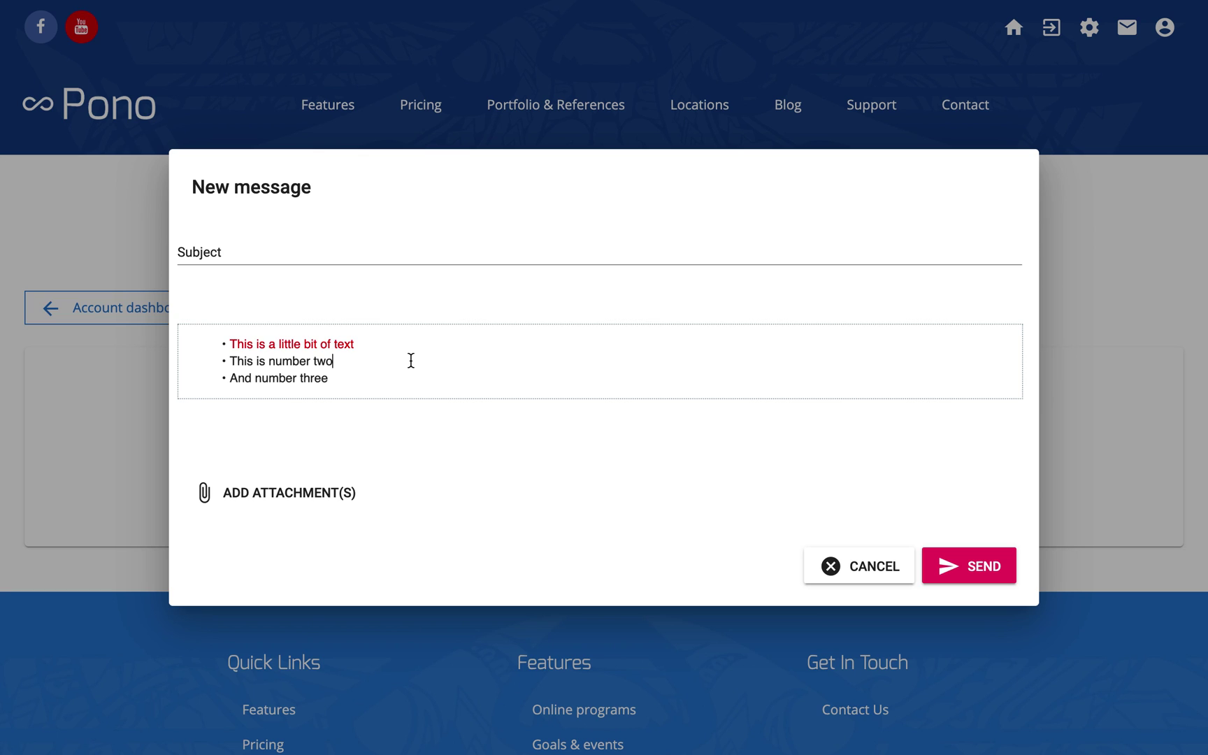
pyautogui.tripleClick(412, 360)
pyautogui.click(807, 288)
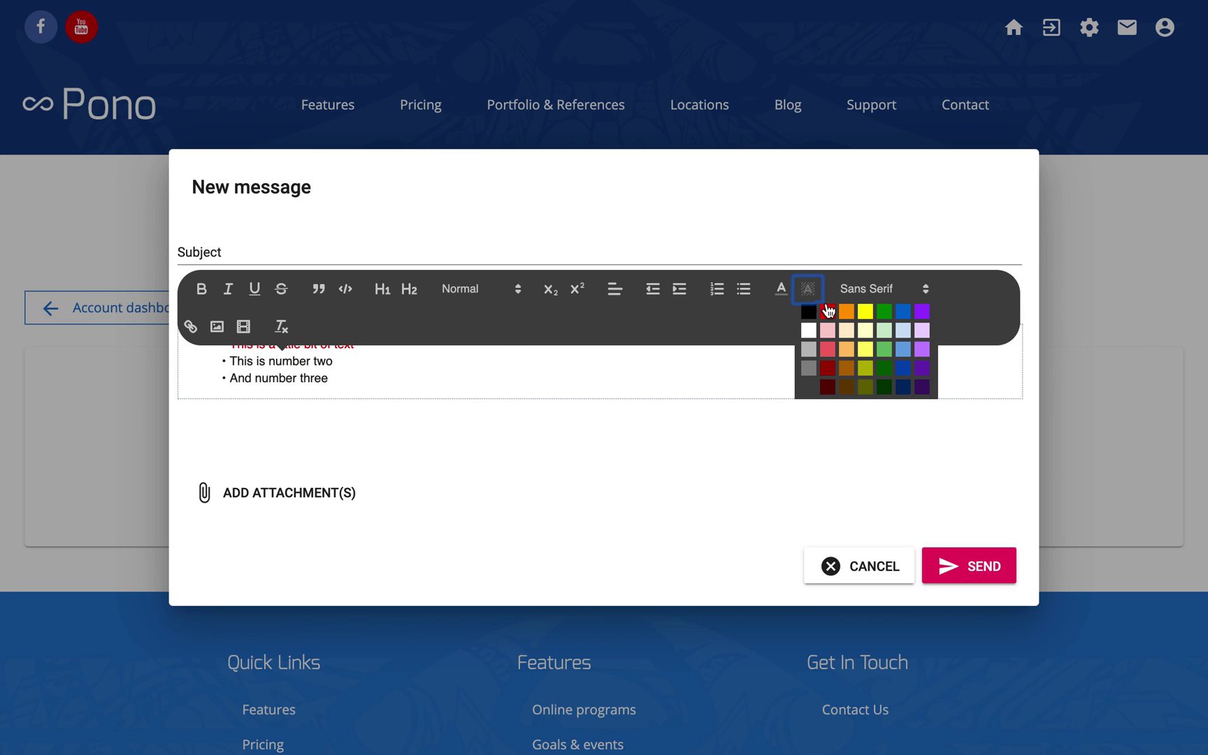
pyautogui.click(828, 314)
# Format the third bullet, "And number three", as white text on a red background
pyautogui.click(476, 380)
pyautogui.tripleClick(475, 380)
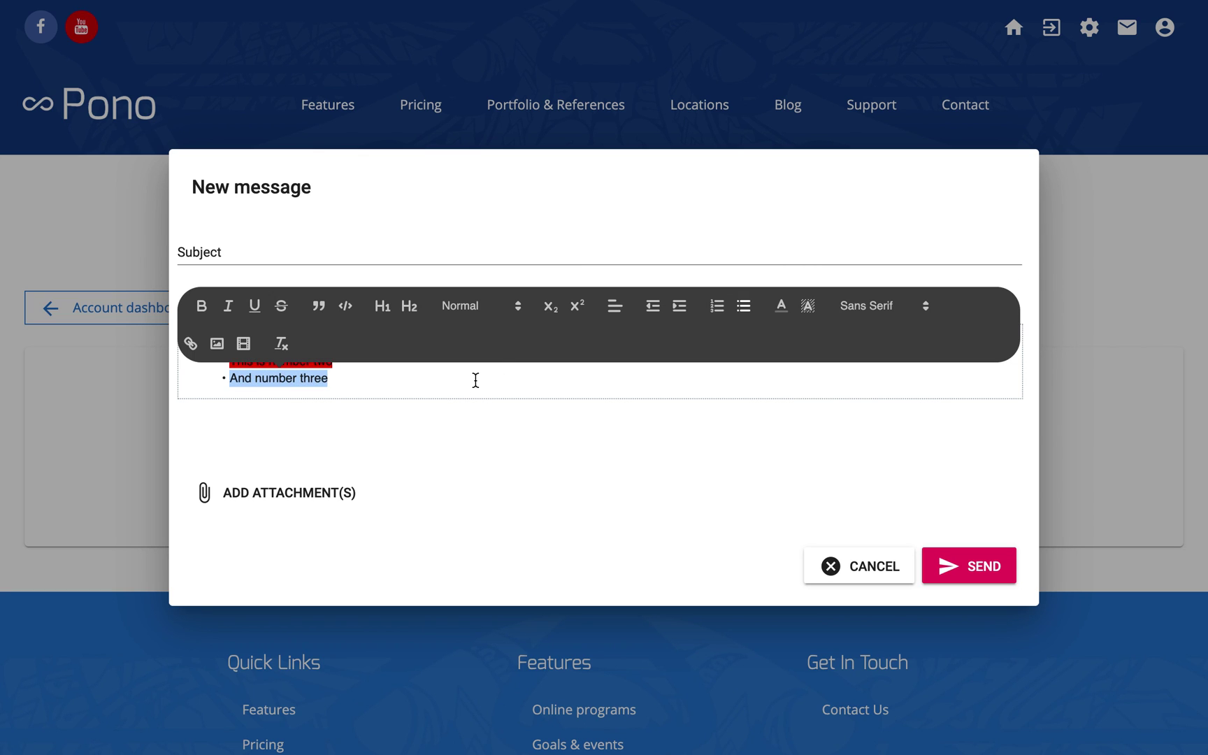
pyautogui.click(781, 306)
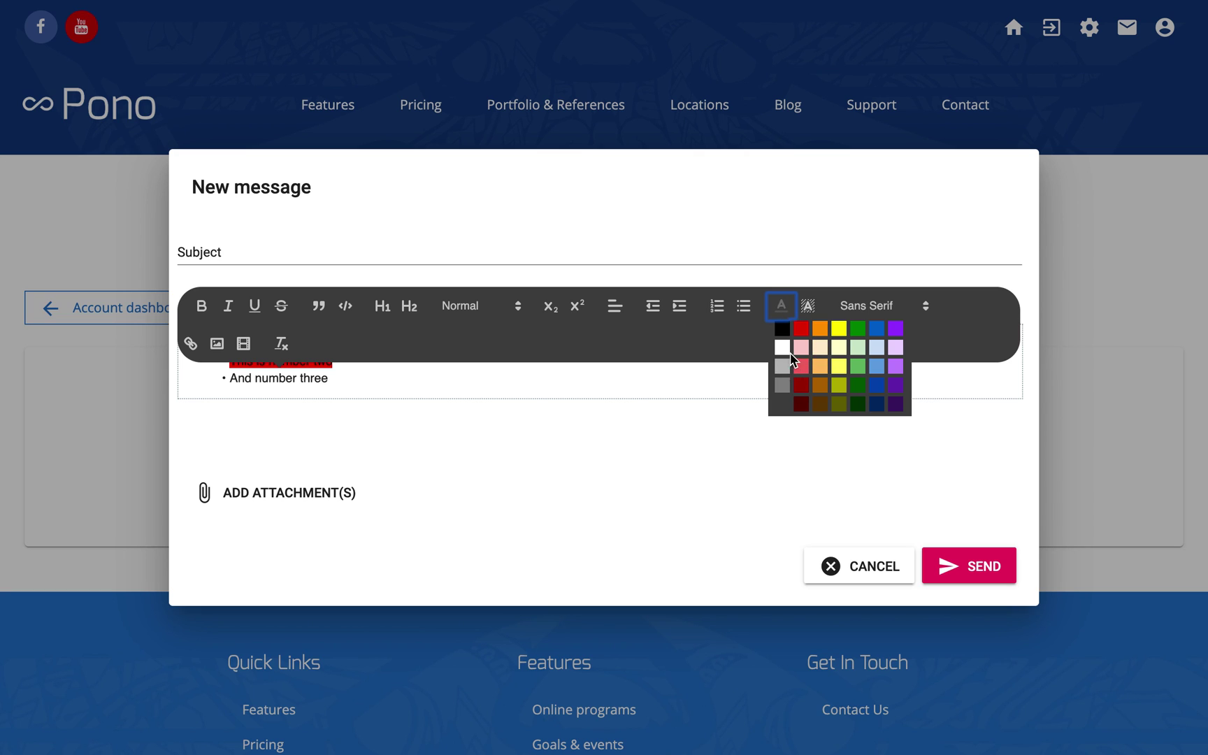
pyautogui.click(783, 348)
pyautogui.click(810, 308)
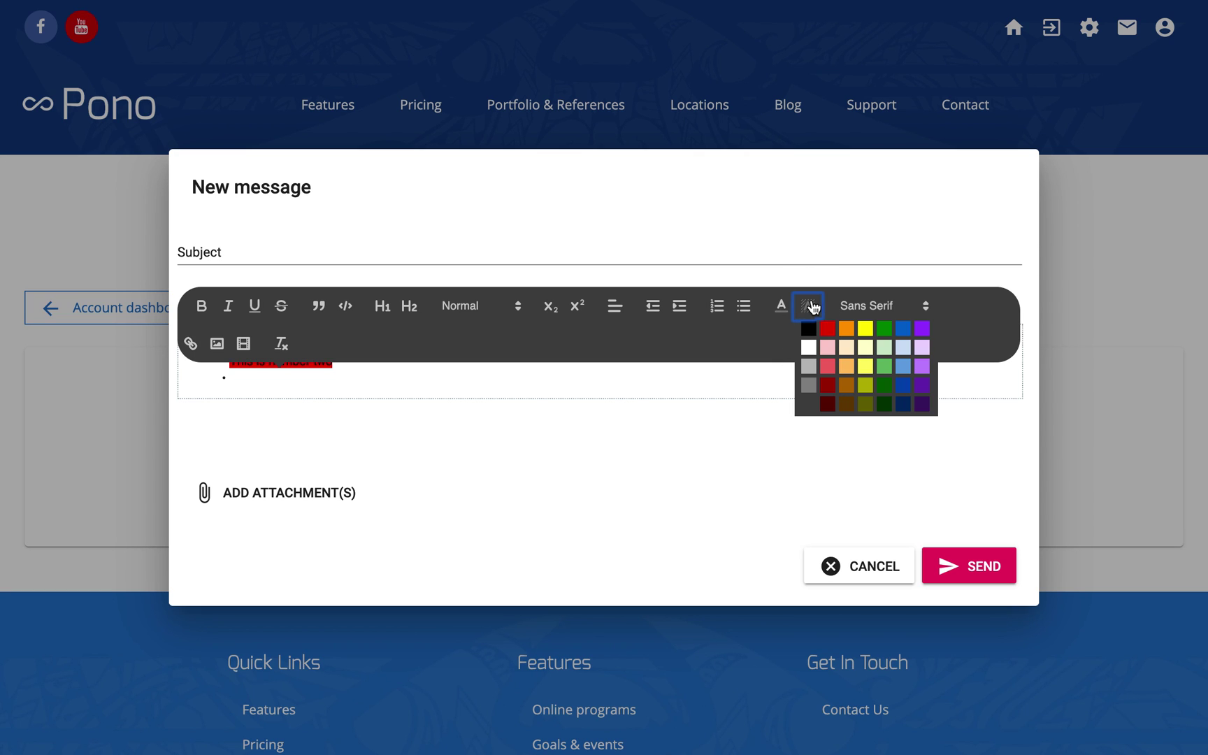
pyautogui.click(829, 328)
# Clear all formatting from the three lines of the message
pyautogui.click(708, 376)
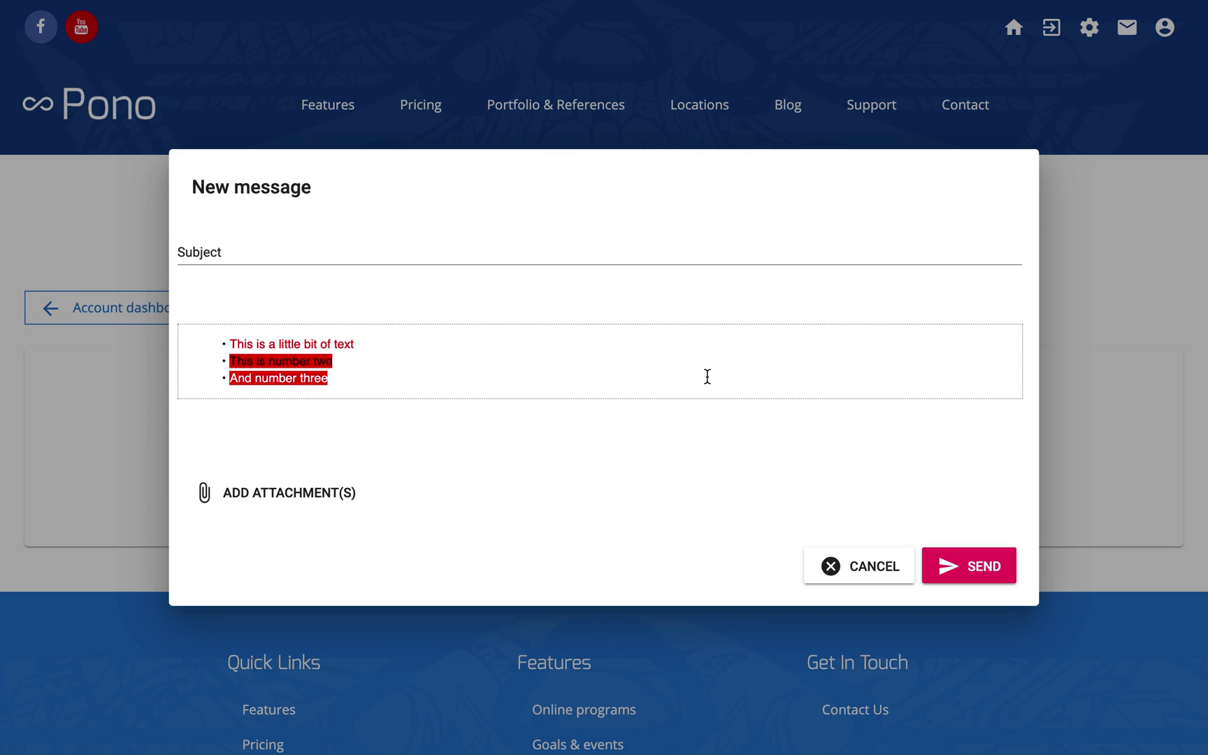
pyautogui.hotkey('ctrl', 'a')
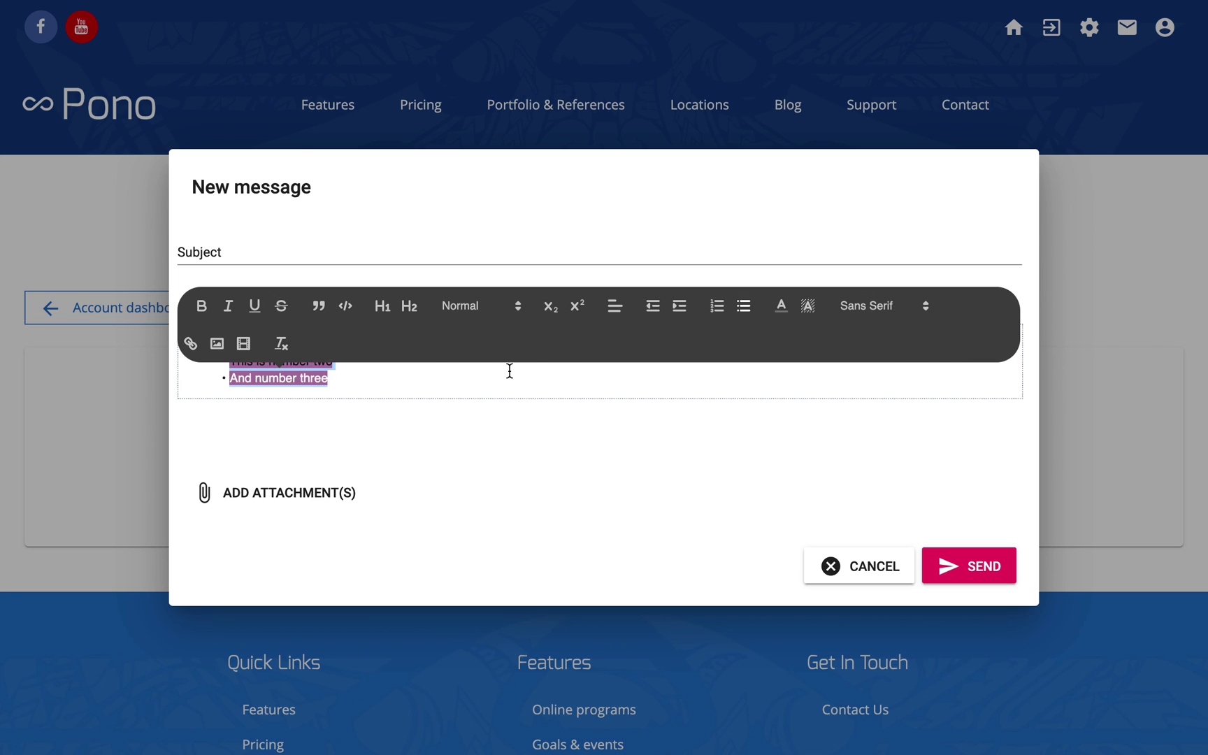
pyautogui.click(280, 344)
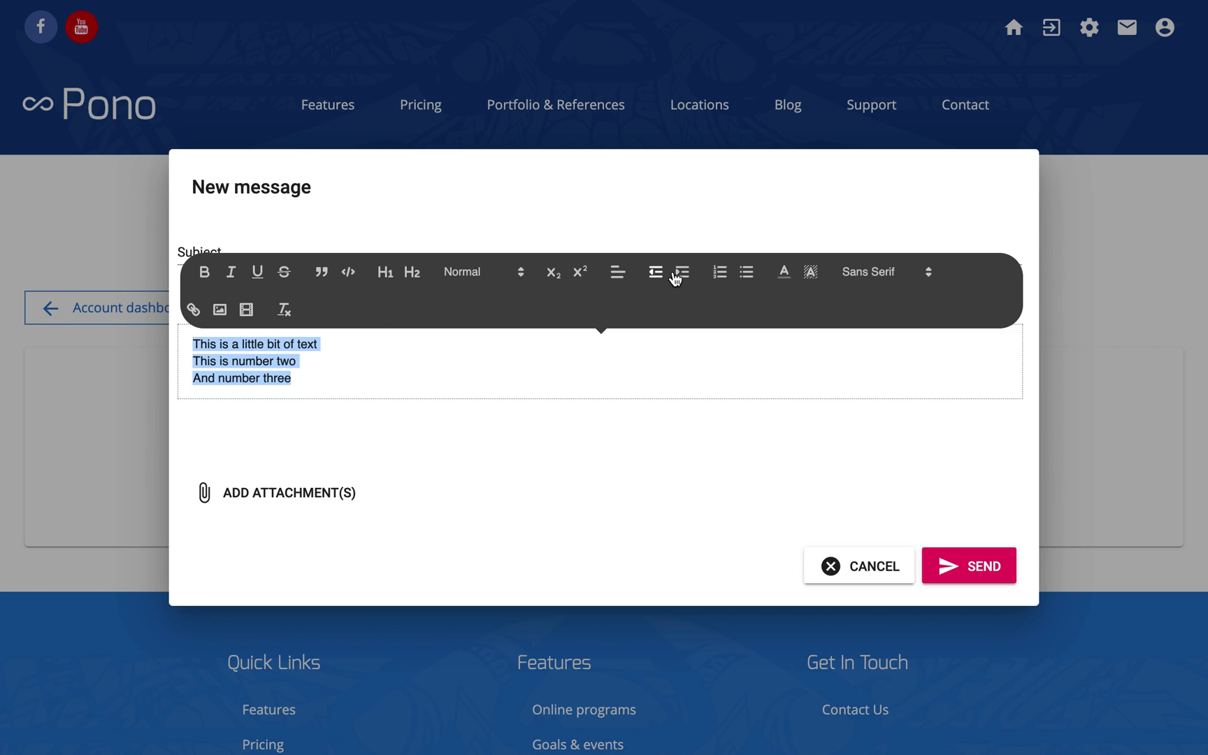
# Set the three message lines in Serif and in Monospace, and clear the font formatting again
pyautogui.click(882, 274)
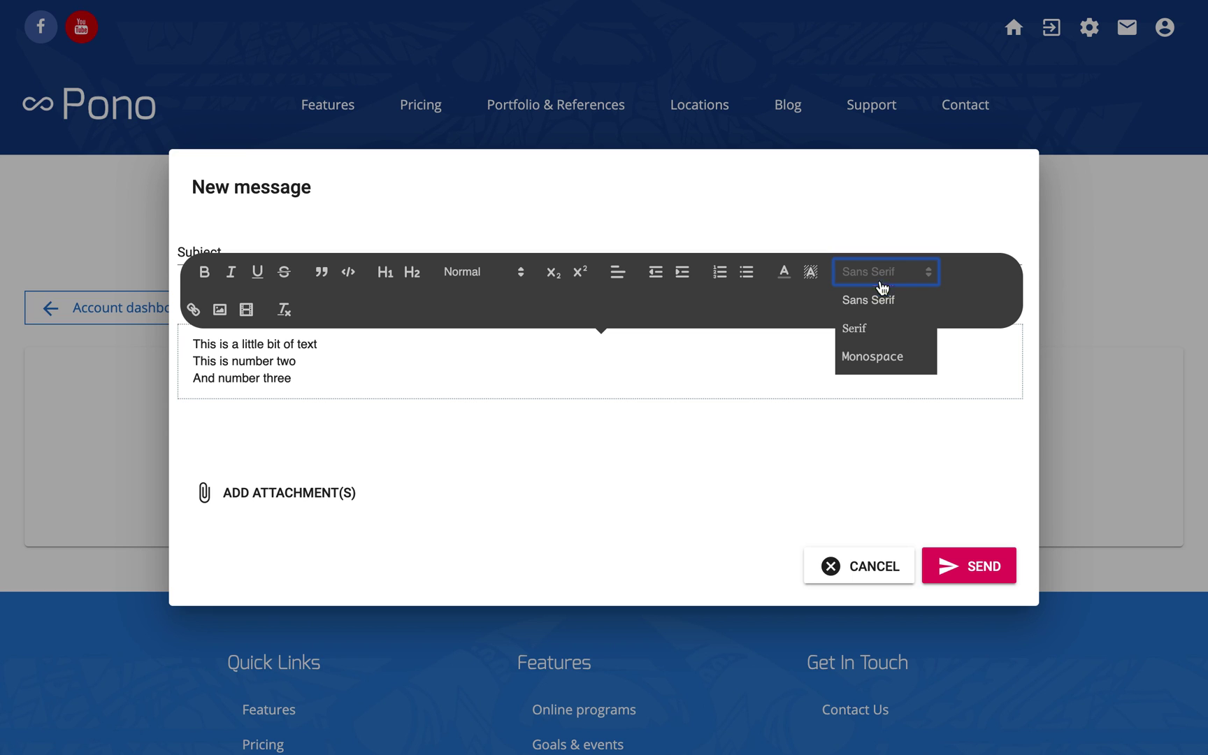
pyautogui.click(866, 330)
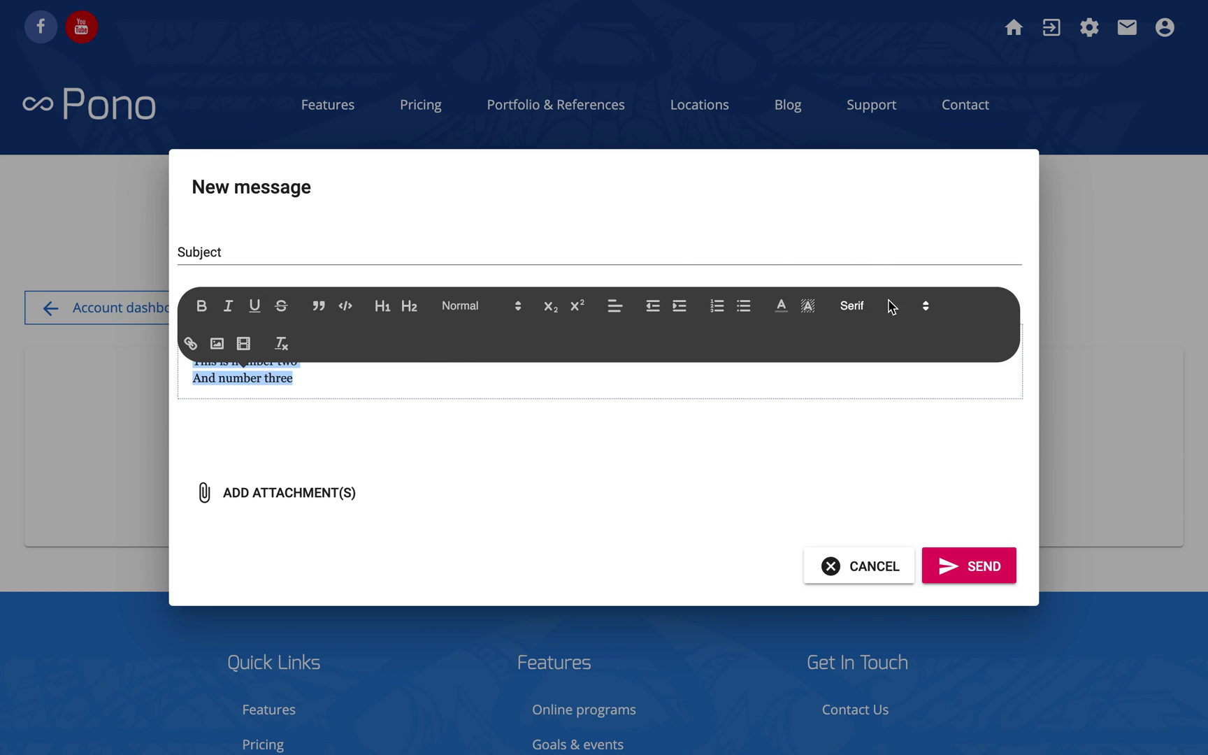
pyautogui.click(860, 305)
pyautogui.click(874, 392)
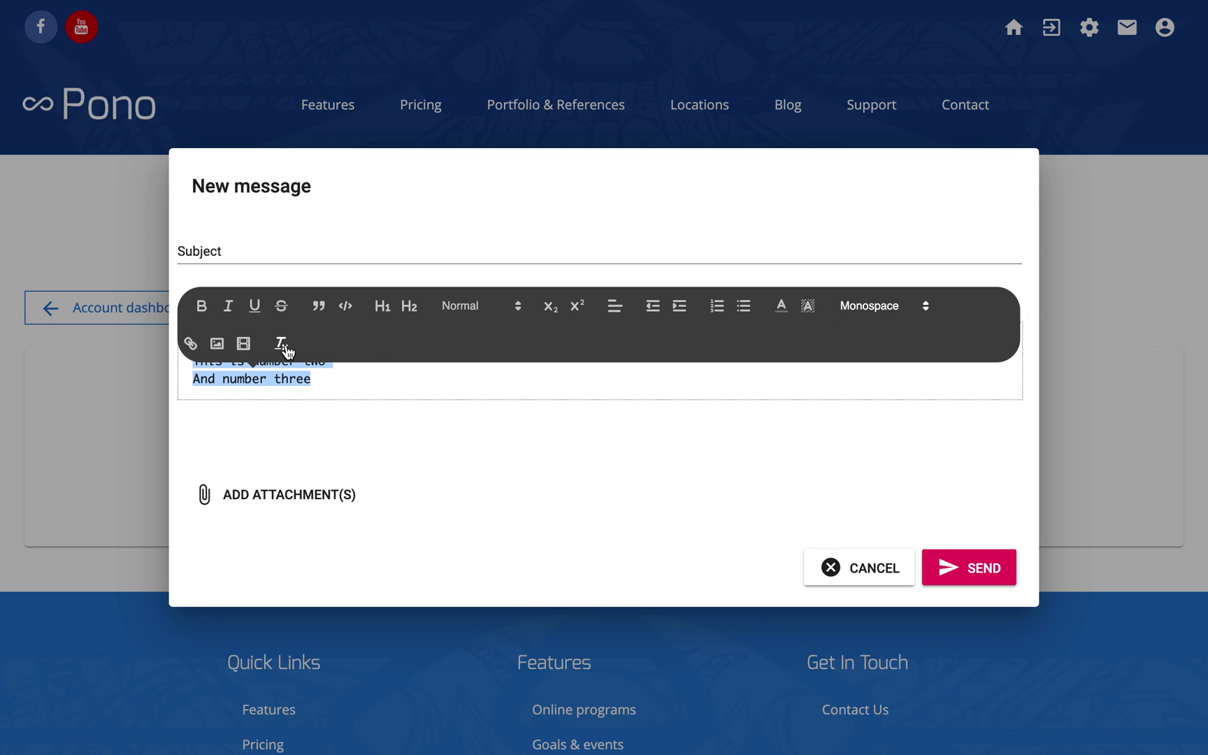
pyautogui.click(282, 343)
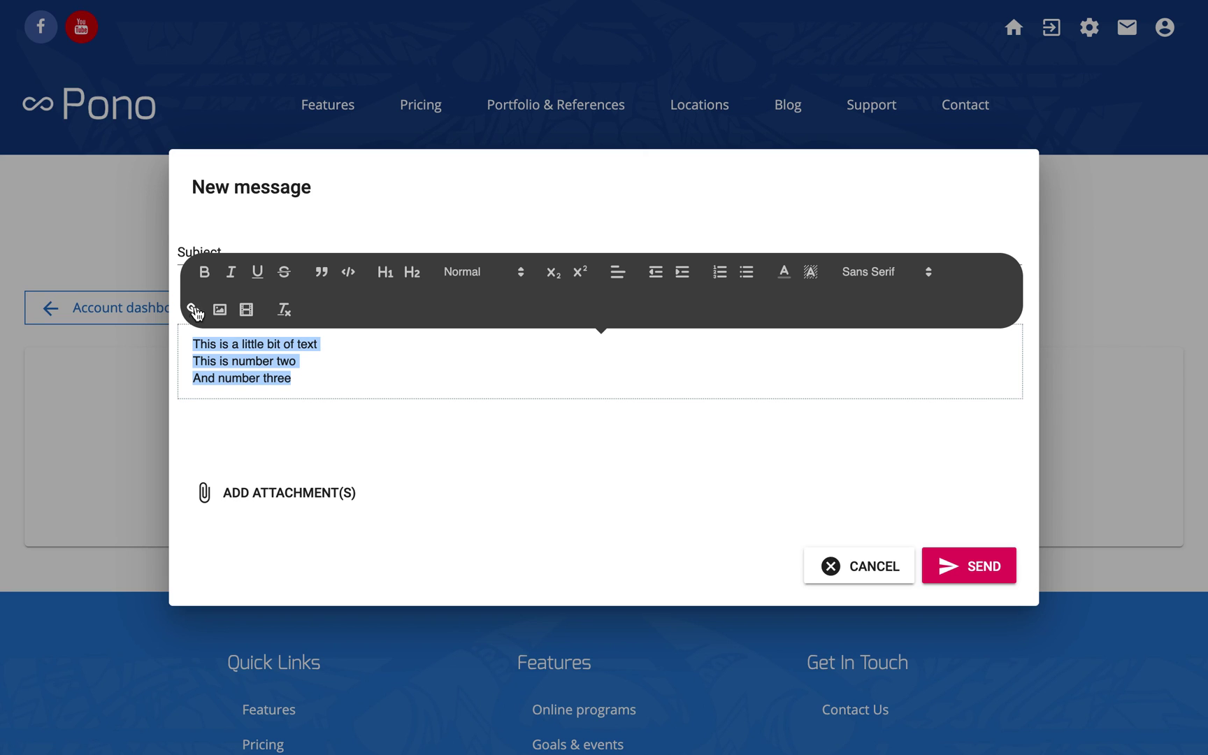
pyautogui.click(333, 361)
pyautogui.press('Down')
pyautogui.hotkey('shift', 'Home')
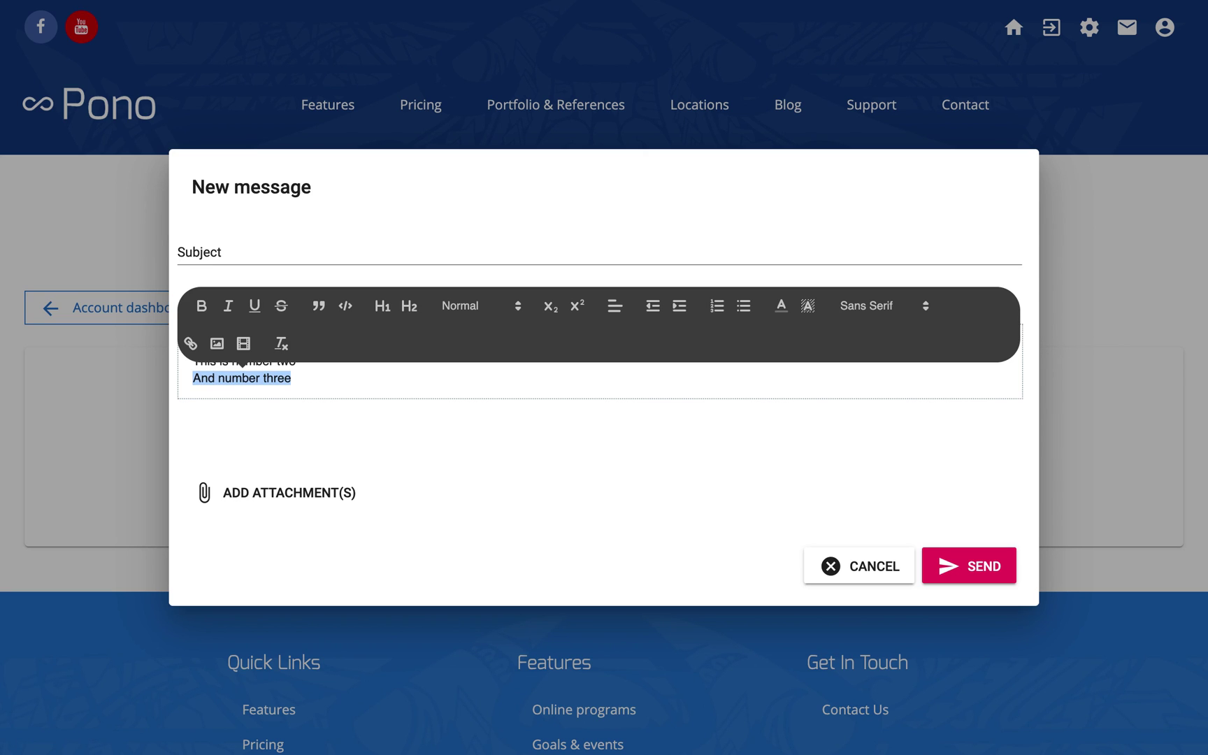
pyautogui.click(190, 344)
pyautogui.write('https;://')
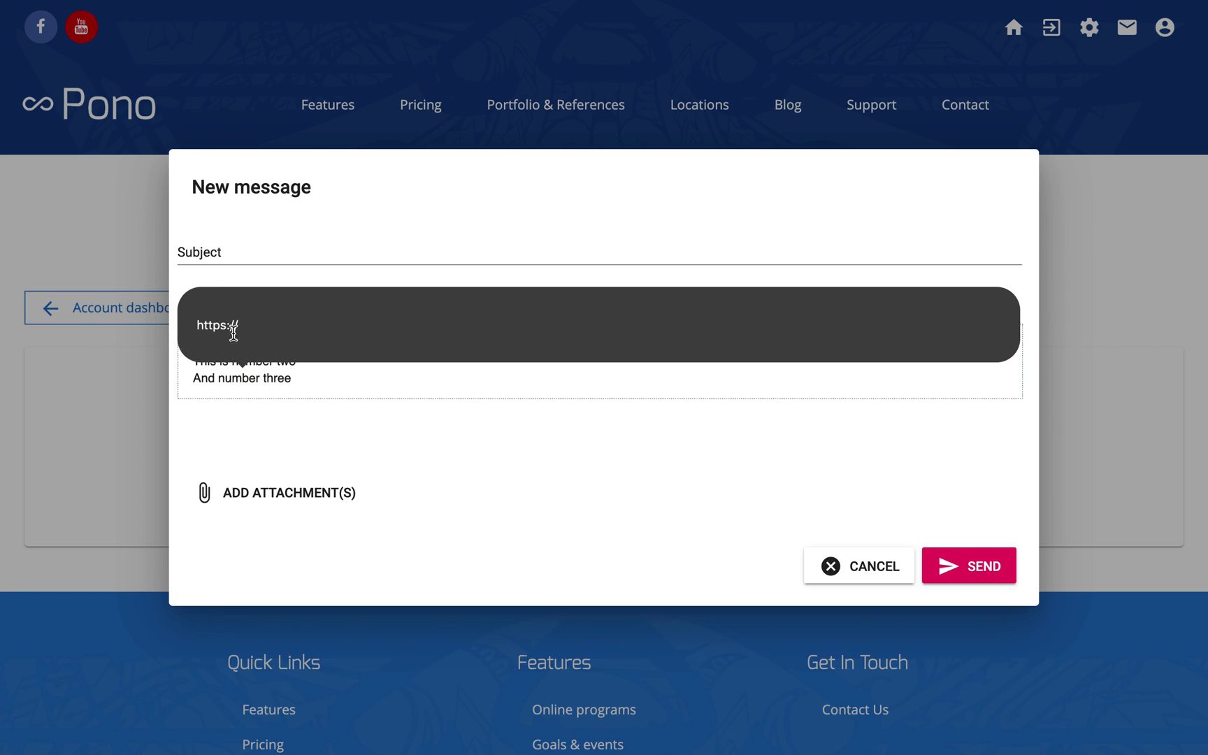
pyautogui.write('ponocms.com')
pyautogui.press('super+a')
pyautogui.write('features')
pyautogui.press('super+a')
pyautogui.write('contact')
pyautogui.press('Return')
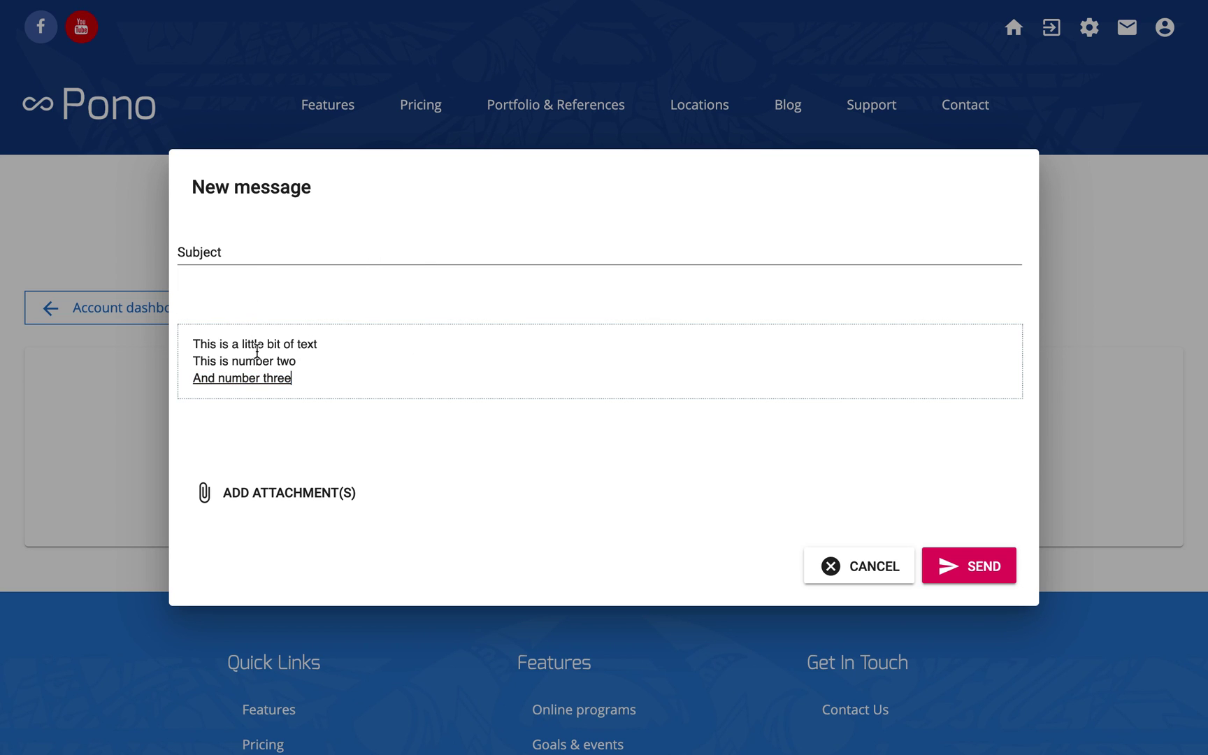
# Add blank lines below the linked text and insert the image casey2.jpg from the Desktop folder there
pyautogui.moveTo(275, 384)
pyautogui.hotkey('shift', 'Home')
pyautogui.press('Right')
pyautogui.press('Return')
pyautogui.press('Return')
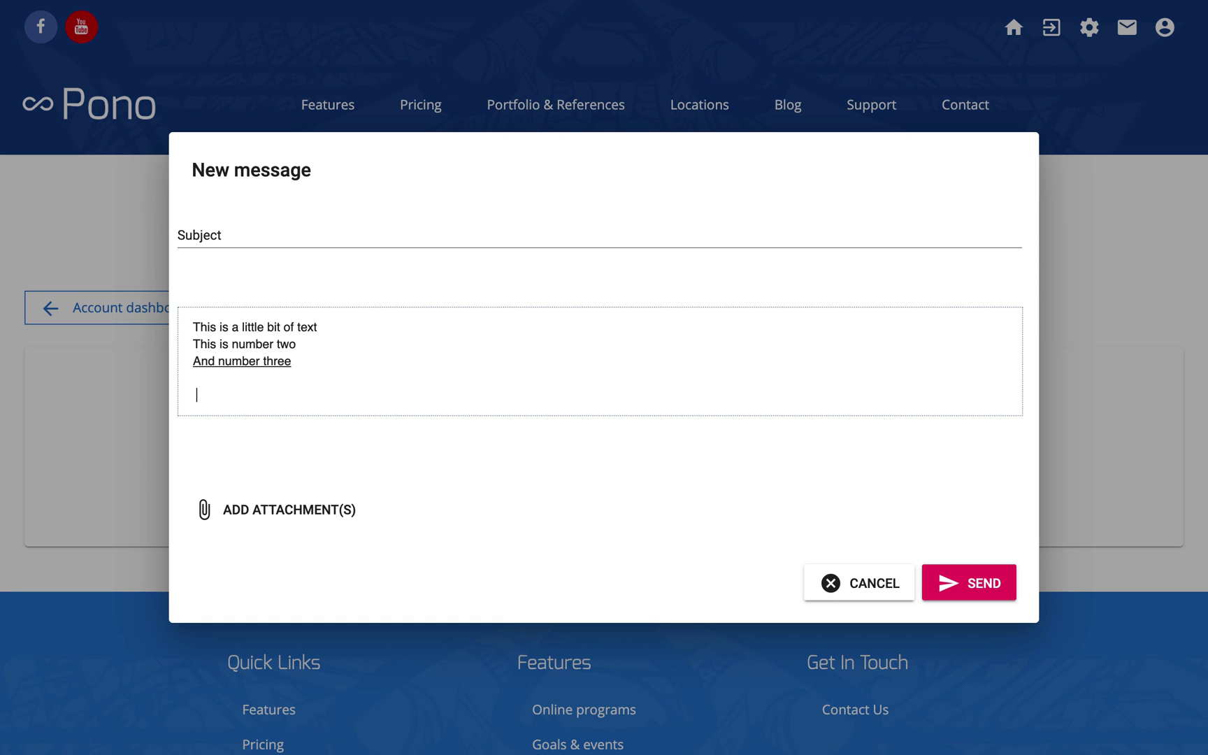
pyautogui.hotkey('shift', 'Left')
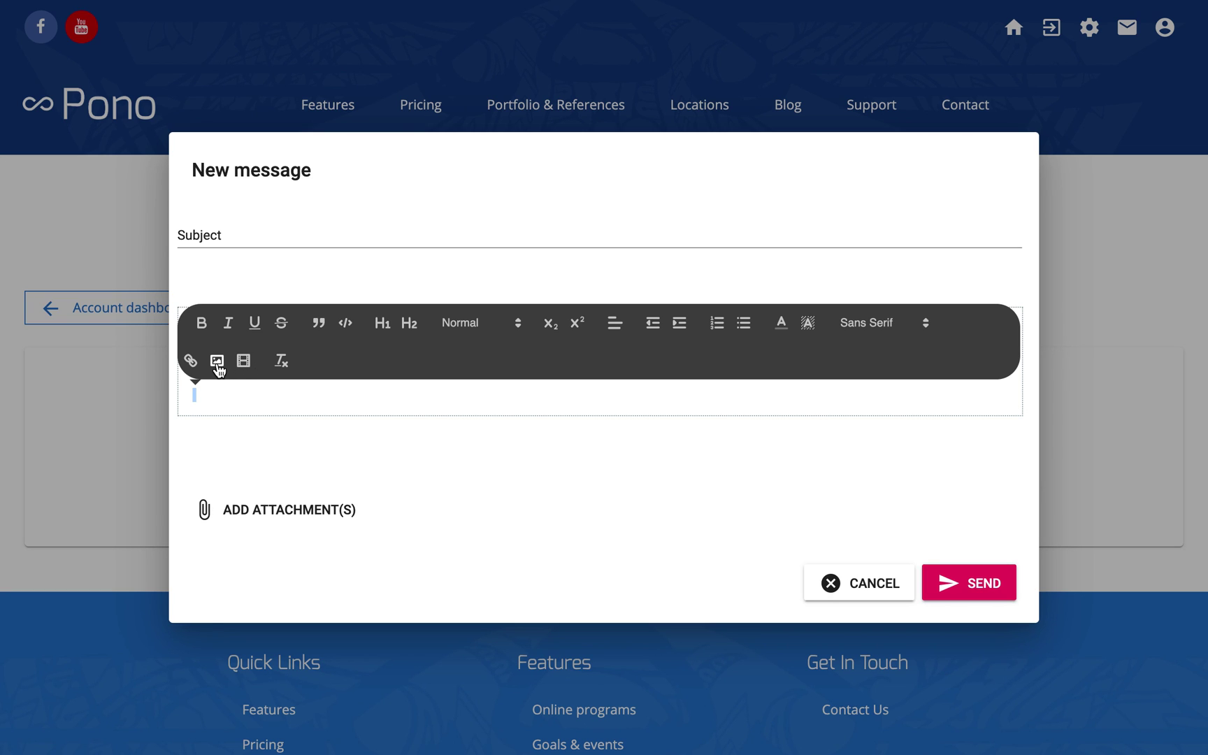
pyautogui.click(217, 365)
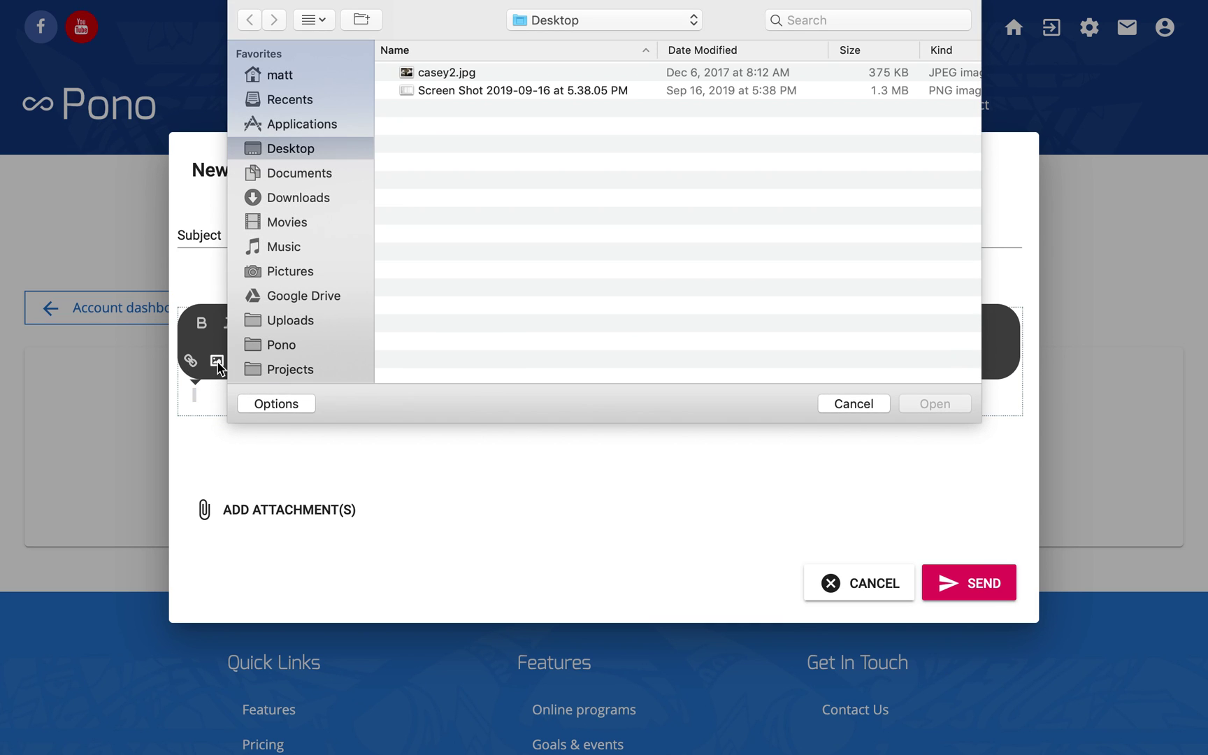
pyautogui.click(463, 72)
pyautogui.click(952, 405)
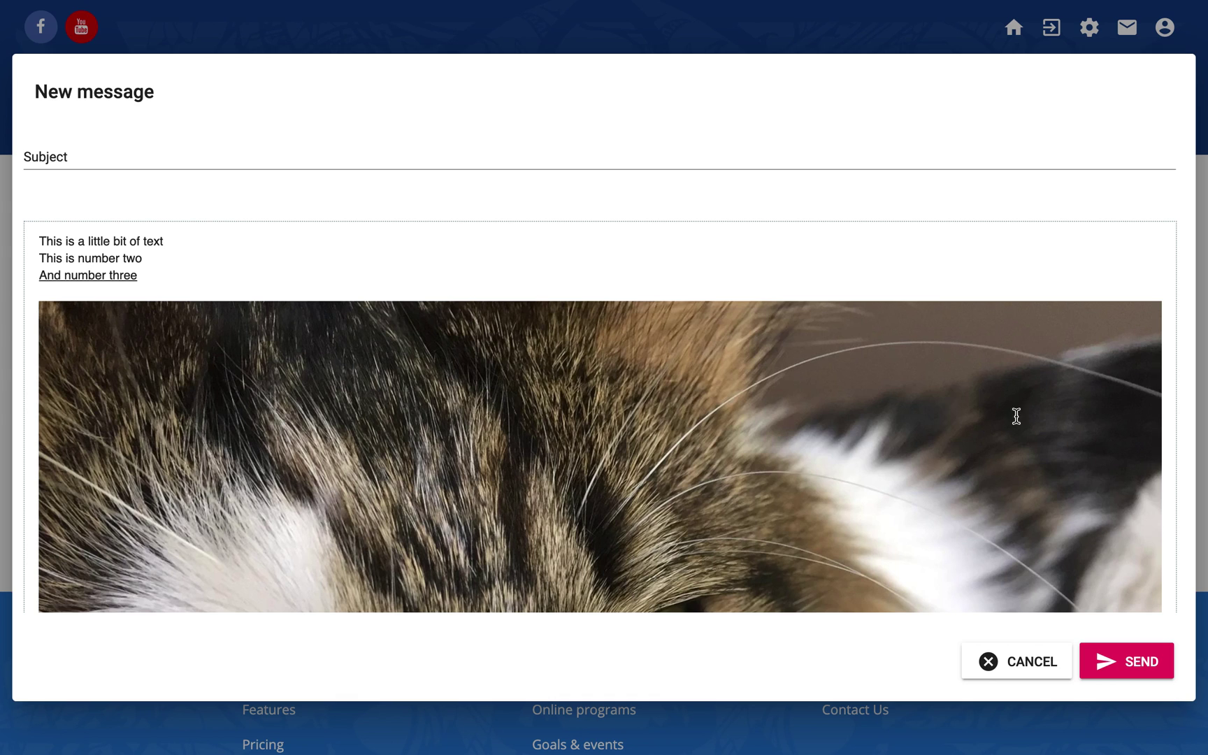
# Shrink the inserted cat photo proportionally to about half the width of the message
pyautogui.scroll(-2, 771, 414)
pyautogui.scroll(-5, 771, 414)
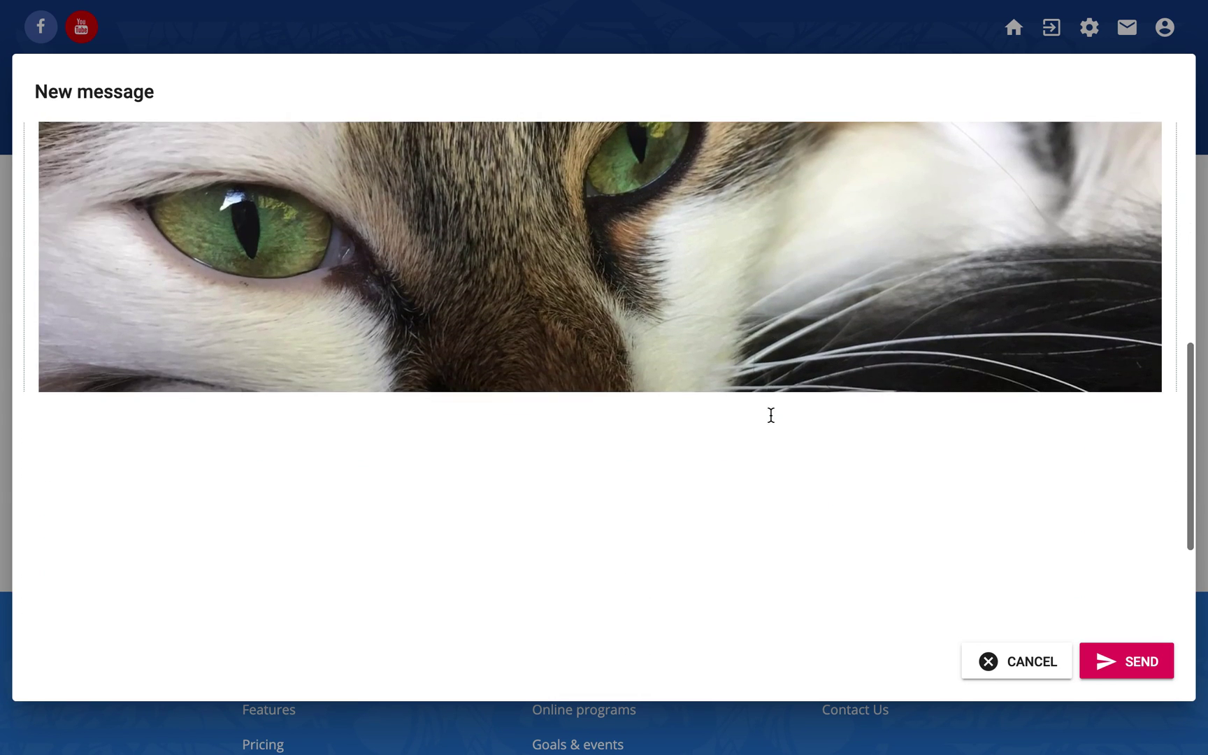
pyautogui.scroll(7, 771, 415)
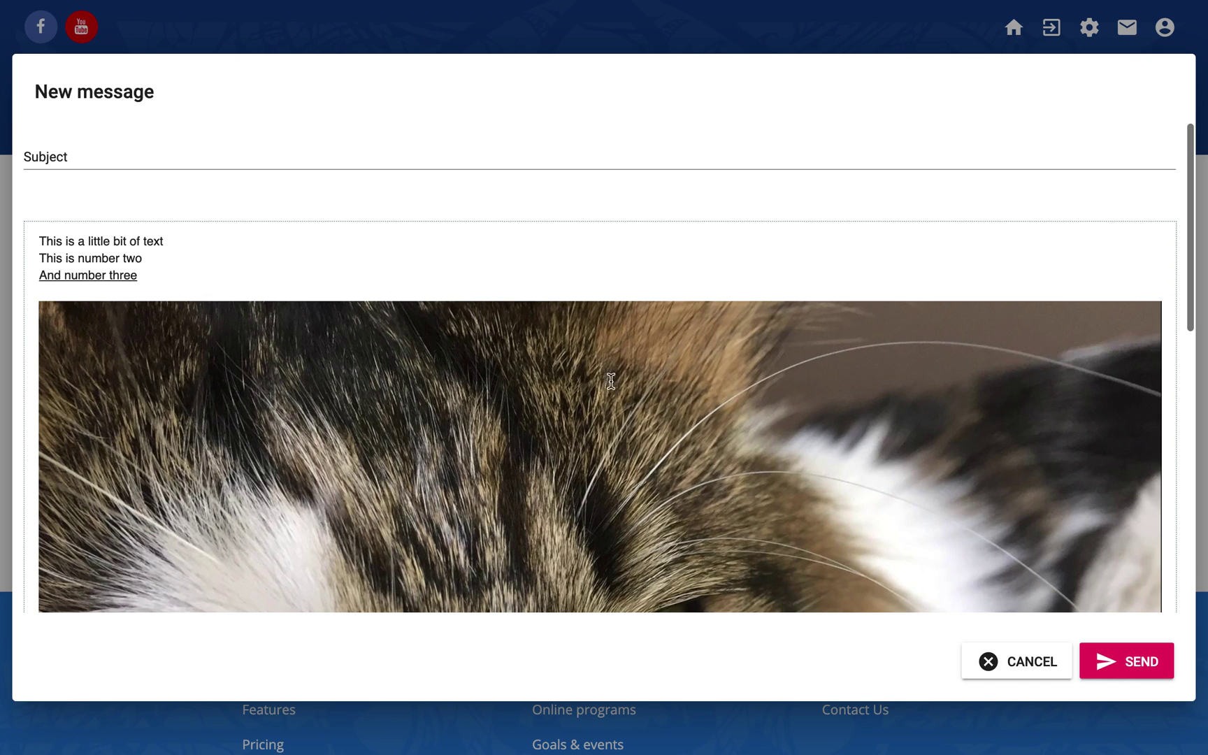
pyautogui.click(605, 398)
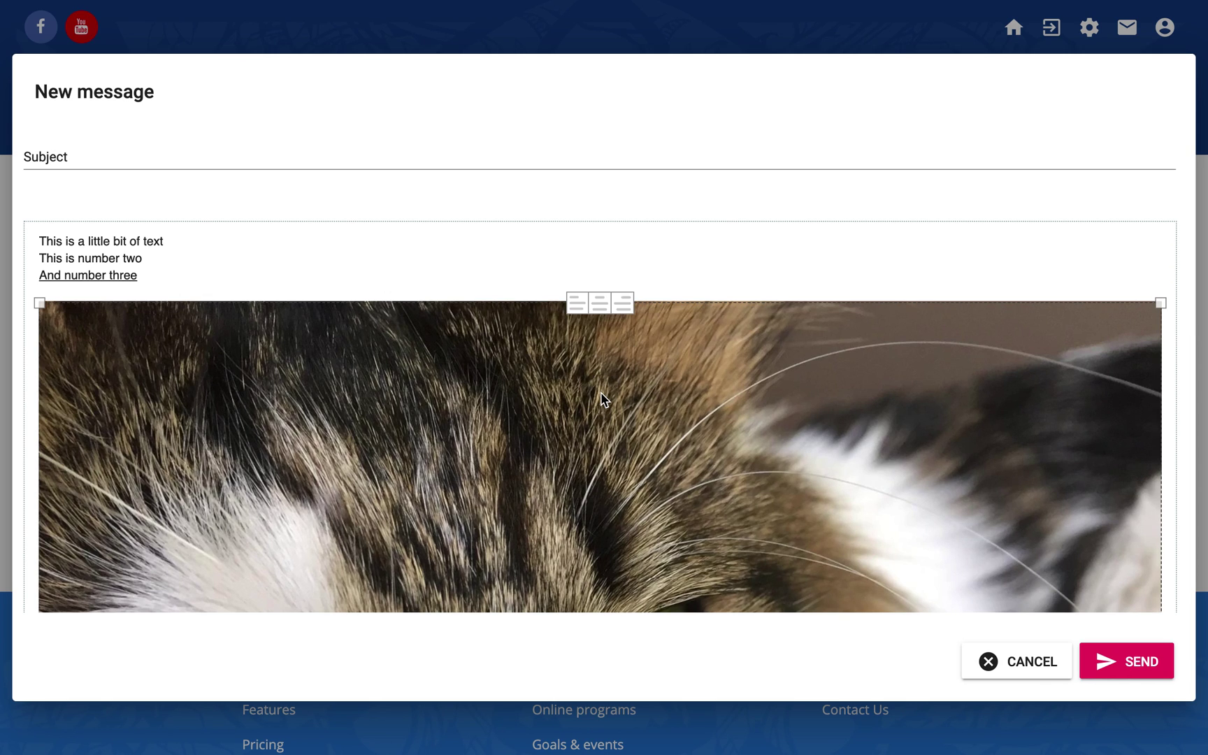
pyautogui.moveTo(1159, 303); pyautogui.dragTo(491, 334)
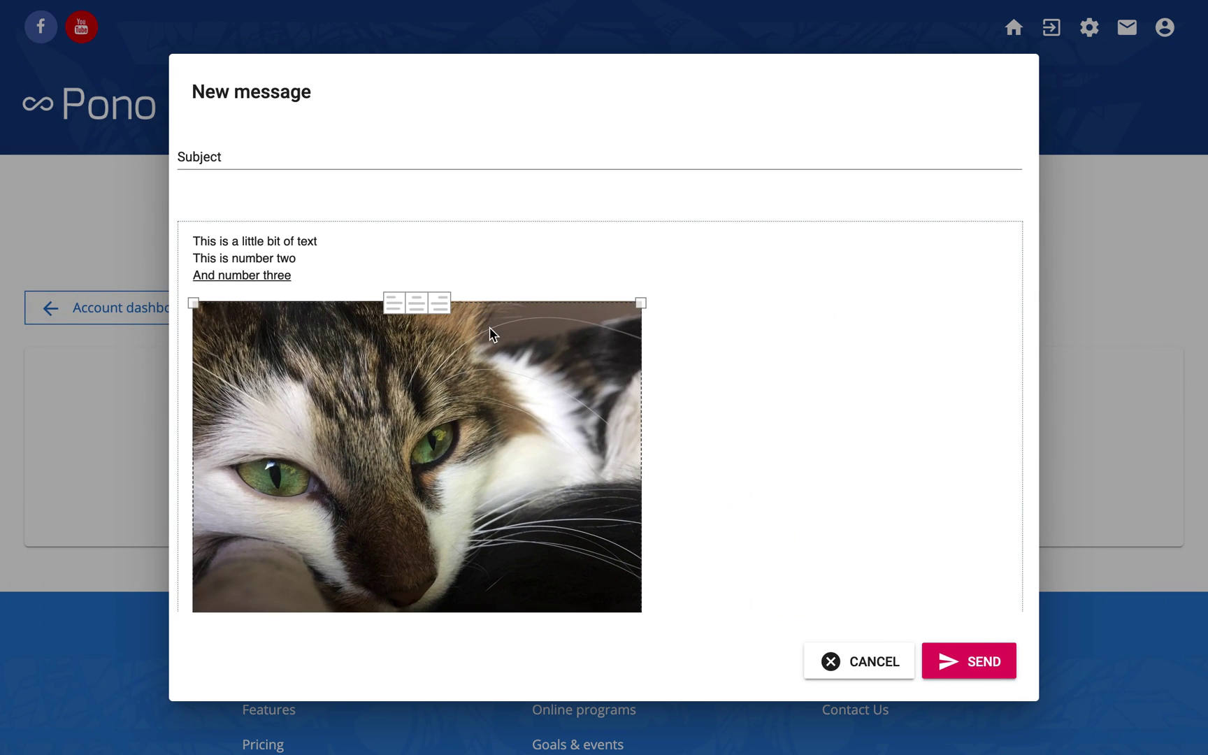
# Align the cat photo to the center, to the right, and back to the center of the message
pyautogui.click(416, 305)
pyautogui.click(629, 305)
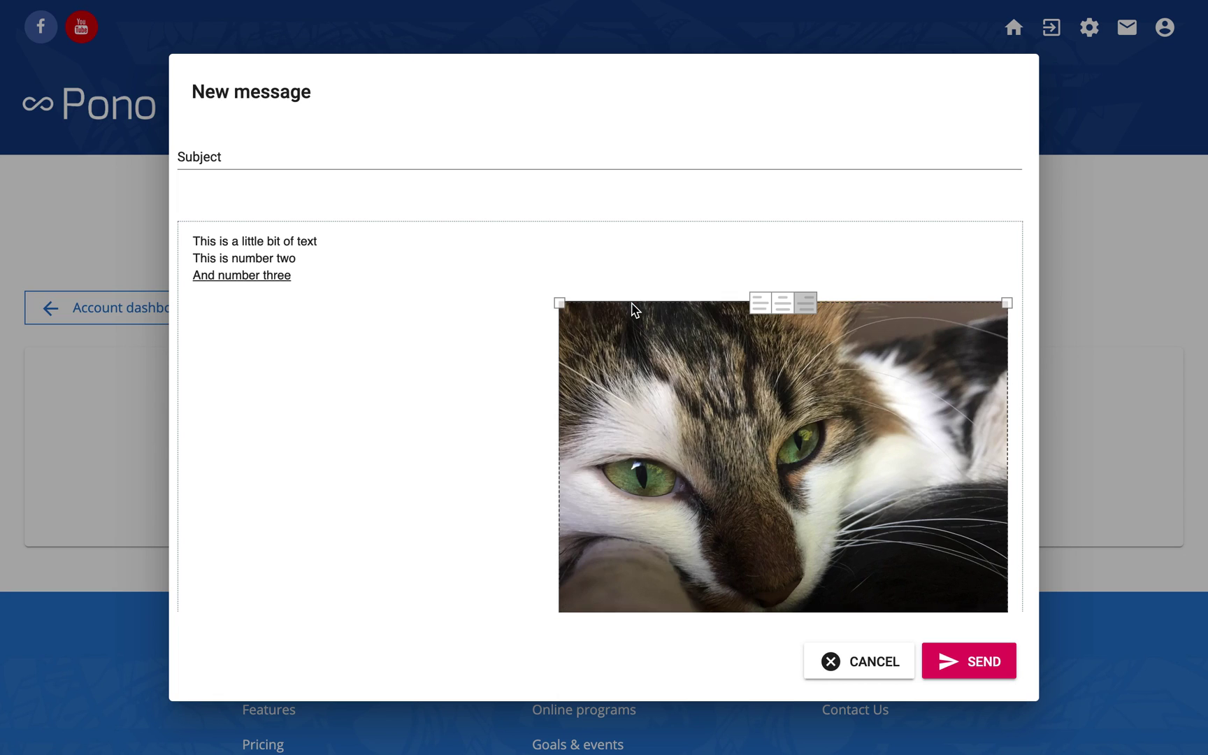
pyautogui.click(781, 305)
pyautogui.click(864, 543)
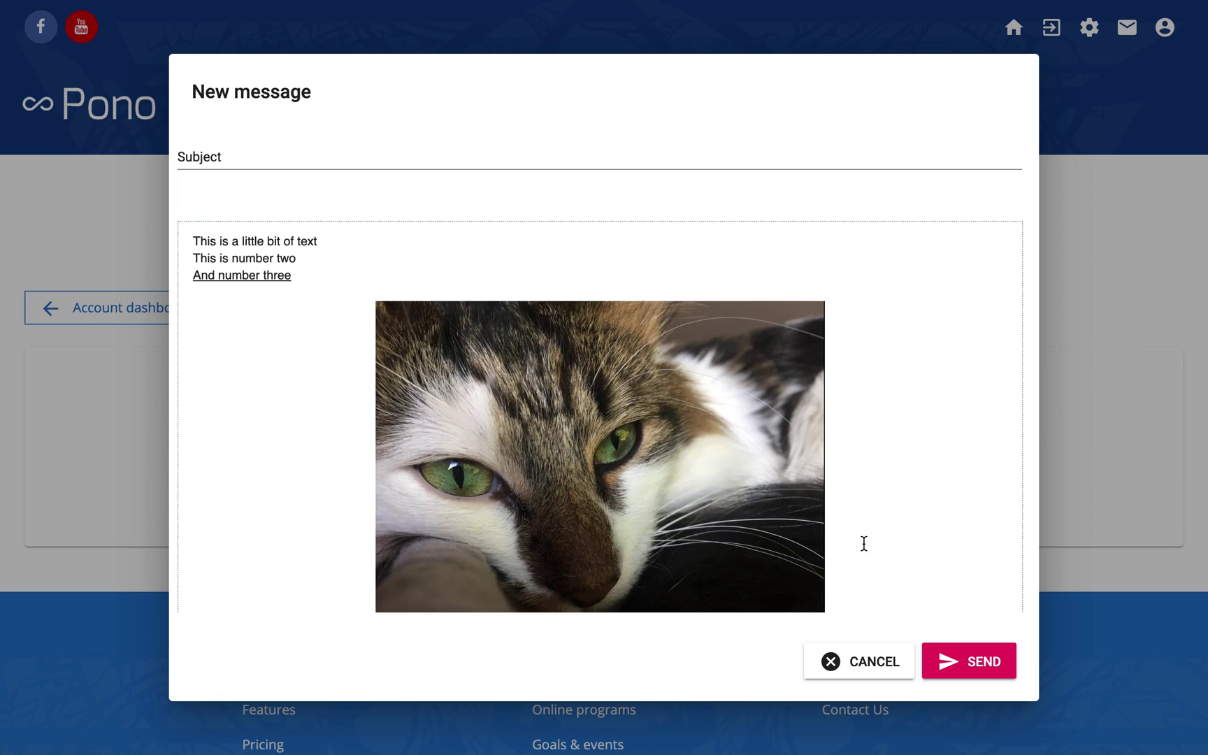
pyautogui.scroll(-5, 577, 494)
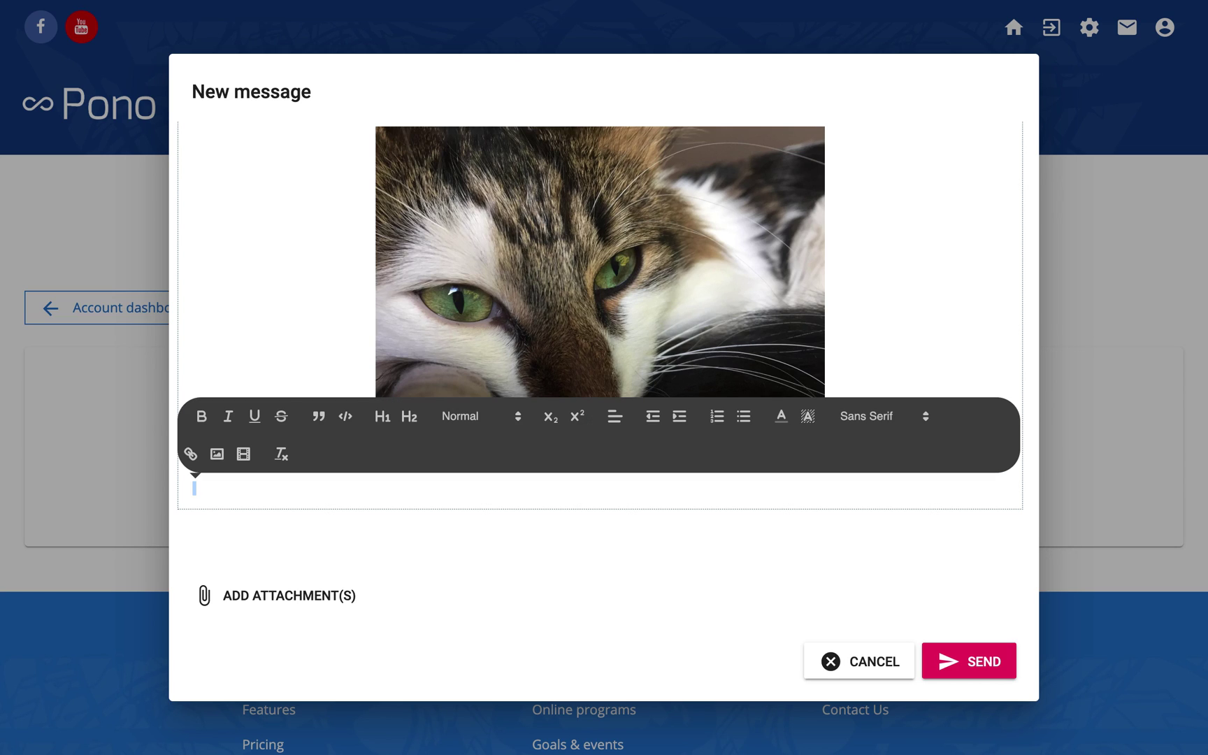
pyautogui.click(244, 455)
pyautogui.write('https://www.youtube.com/watch?v=FRGF77fBAeM')
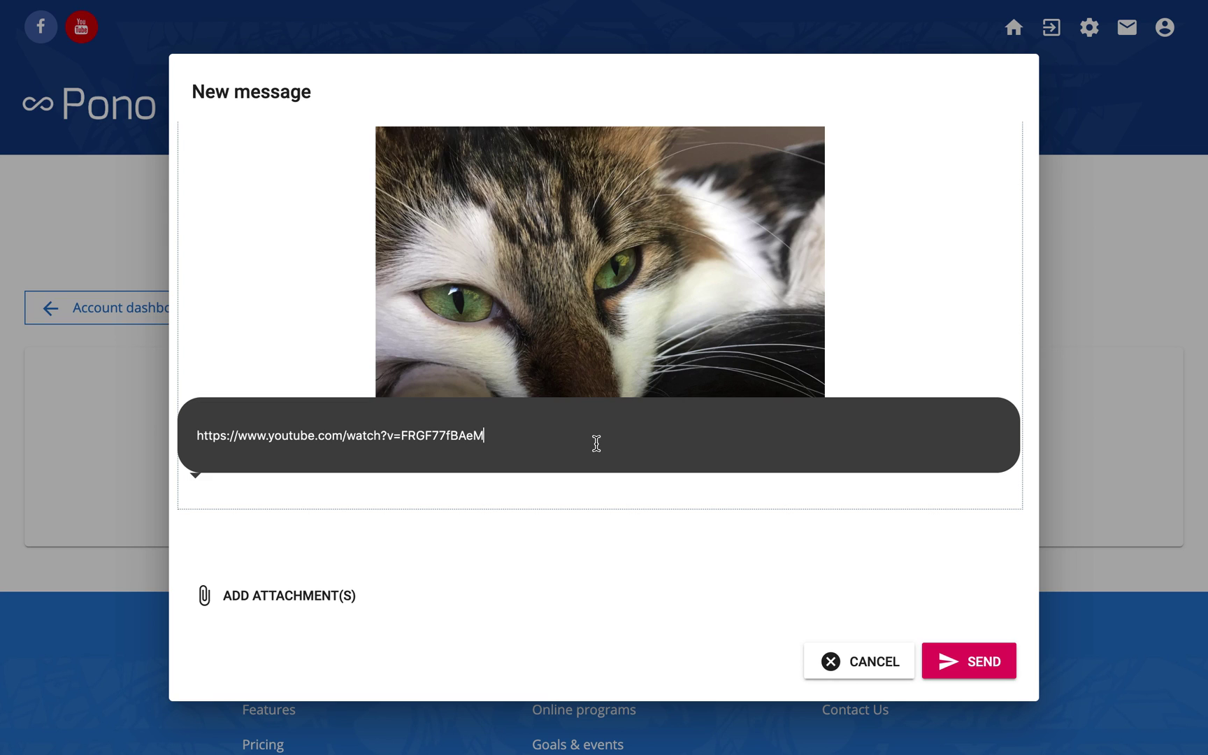
pyautogui.press('Return')
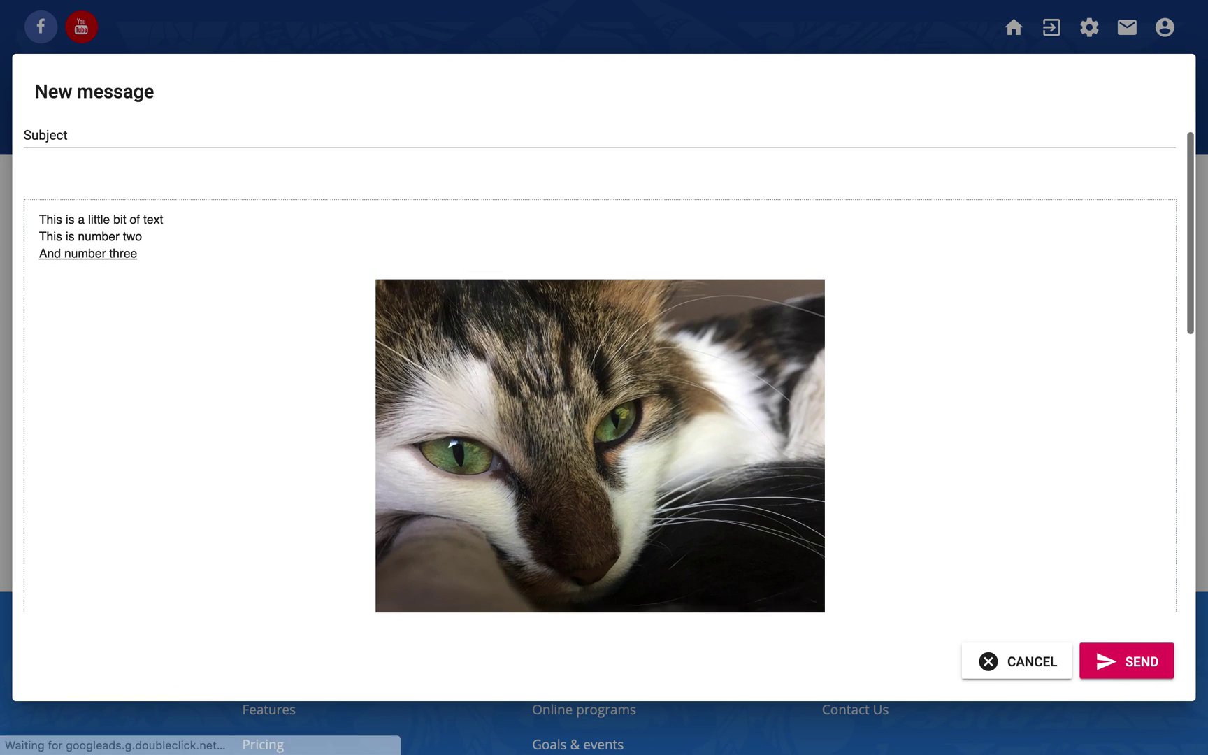
pyautogui.scroll(-3, 752, 235)
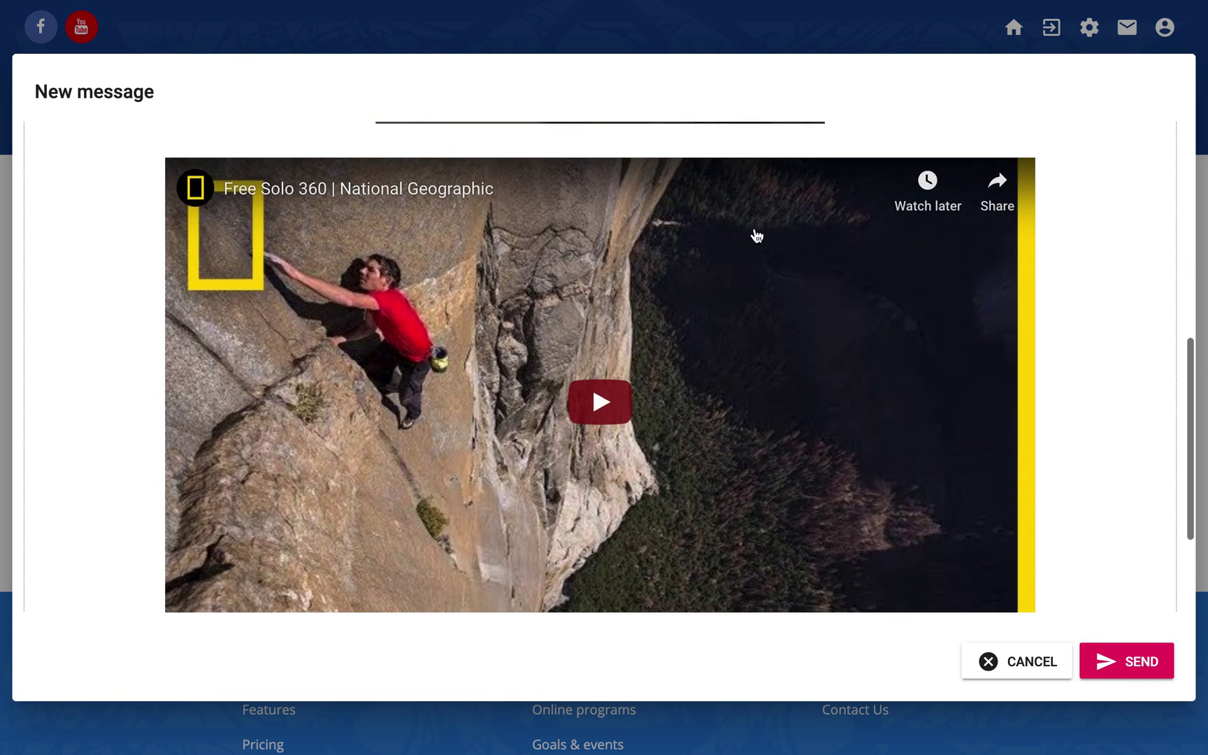
pyautogui.scroll(-2, 782, 349)
pyautogui.scroll(1, 986, 380)
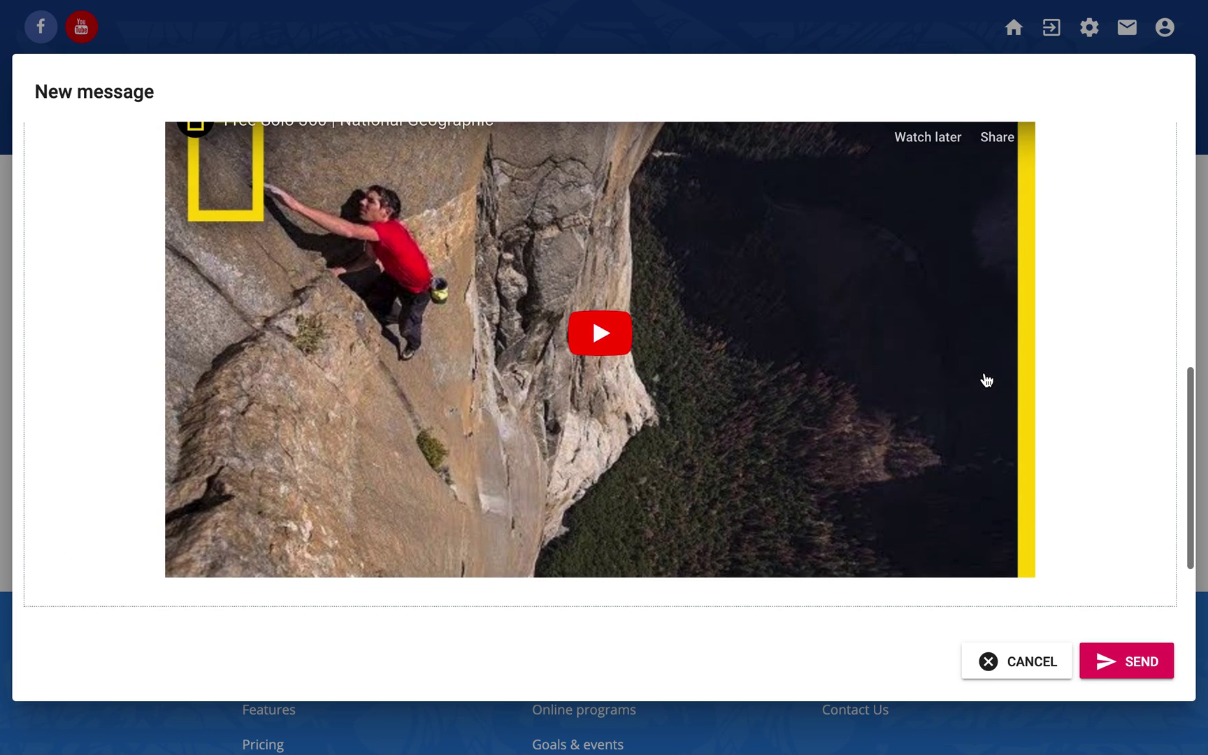
# Review the composed message from the subject and text through the cat photo and embedded video to the attachment option
pyautogui.scroll(5, 987, 379)
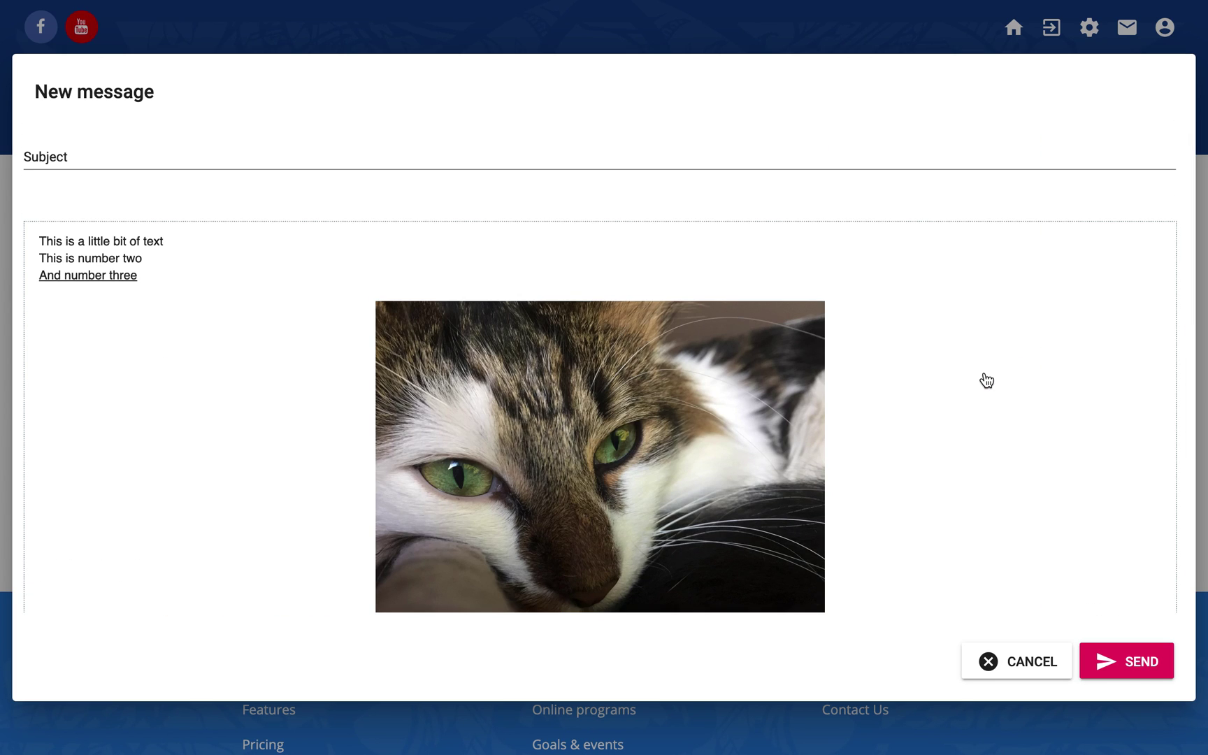
pyautogui.scroll(-2, 986, 379)
pyautogui.scroll(-3, 987, 380)
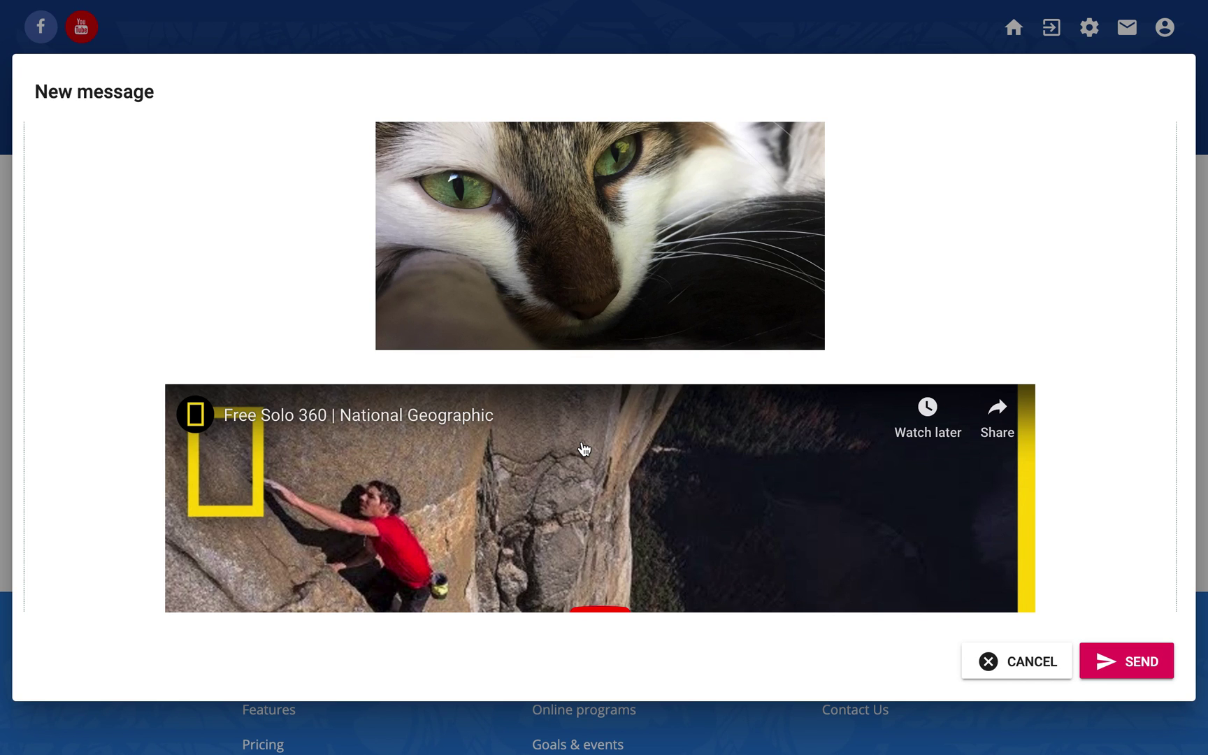
pyautogui.scroll(-3, 584, 449)
pyautogui.scroll(5, 661, 372)
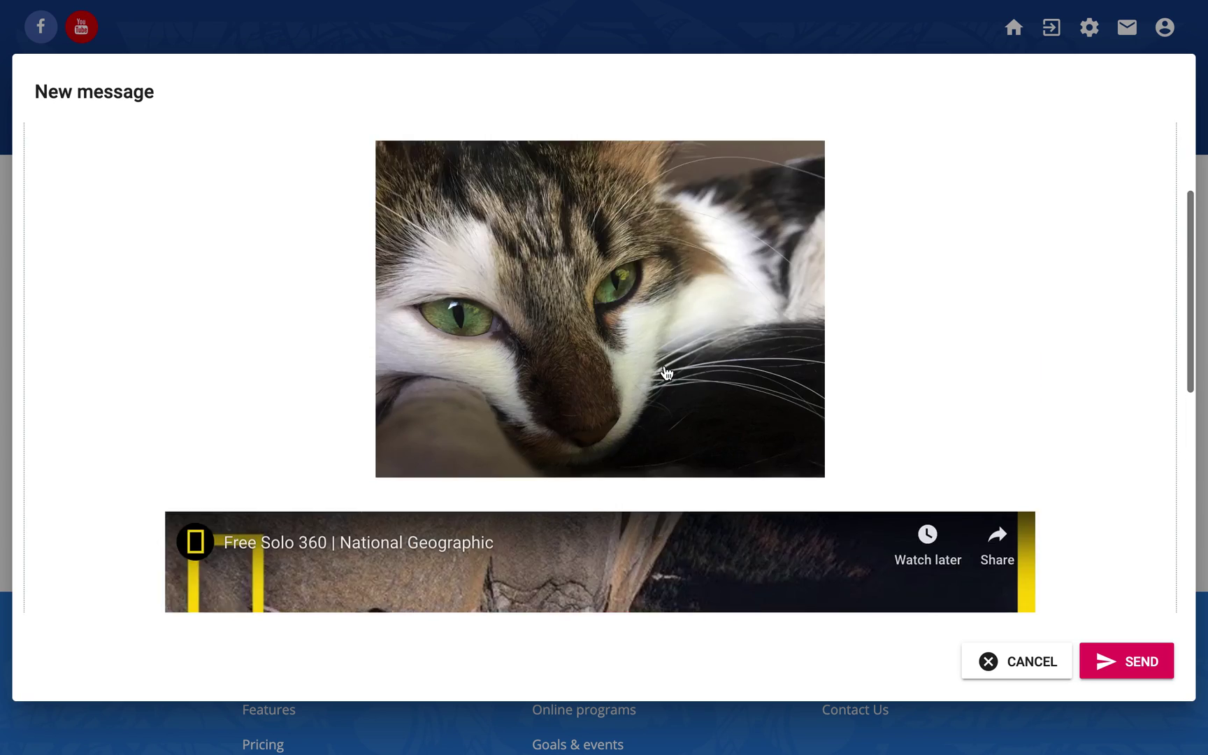
pyautogui.scroll(3, 666, 373)
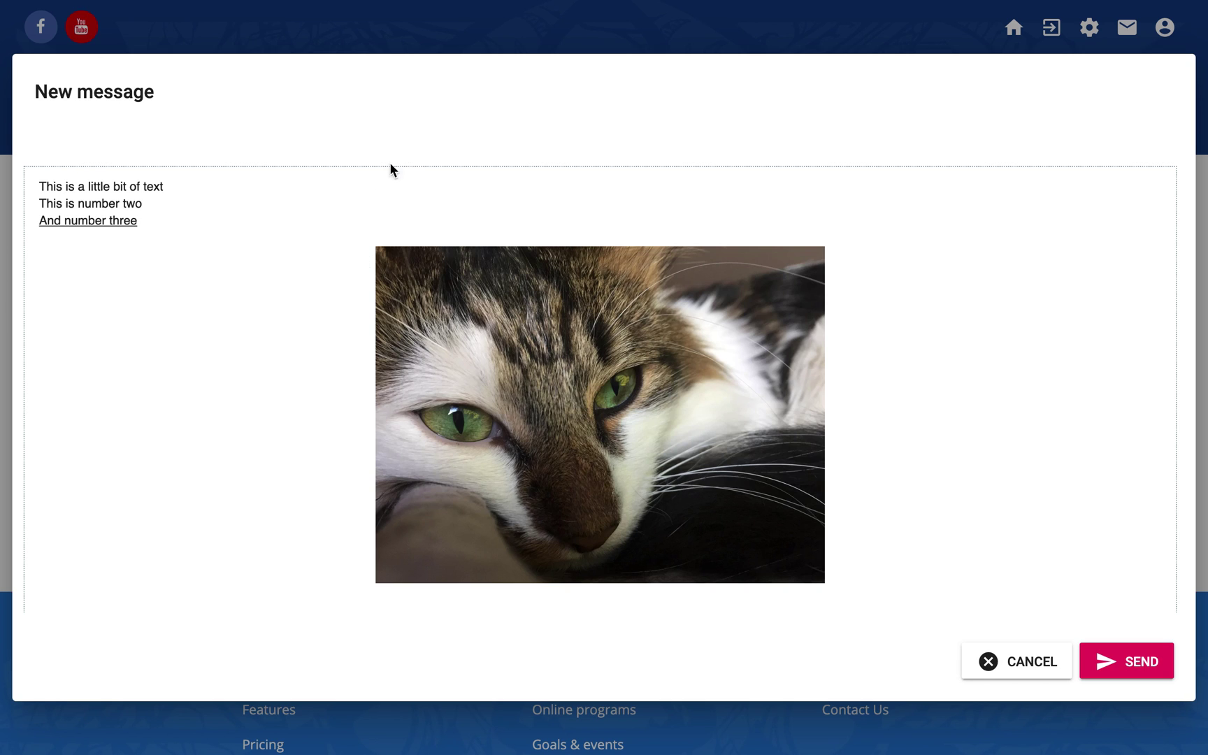
pyautogui.scroll(-10, 335, 262)
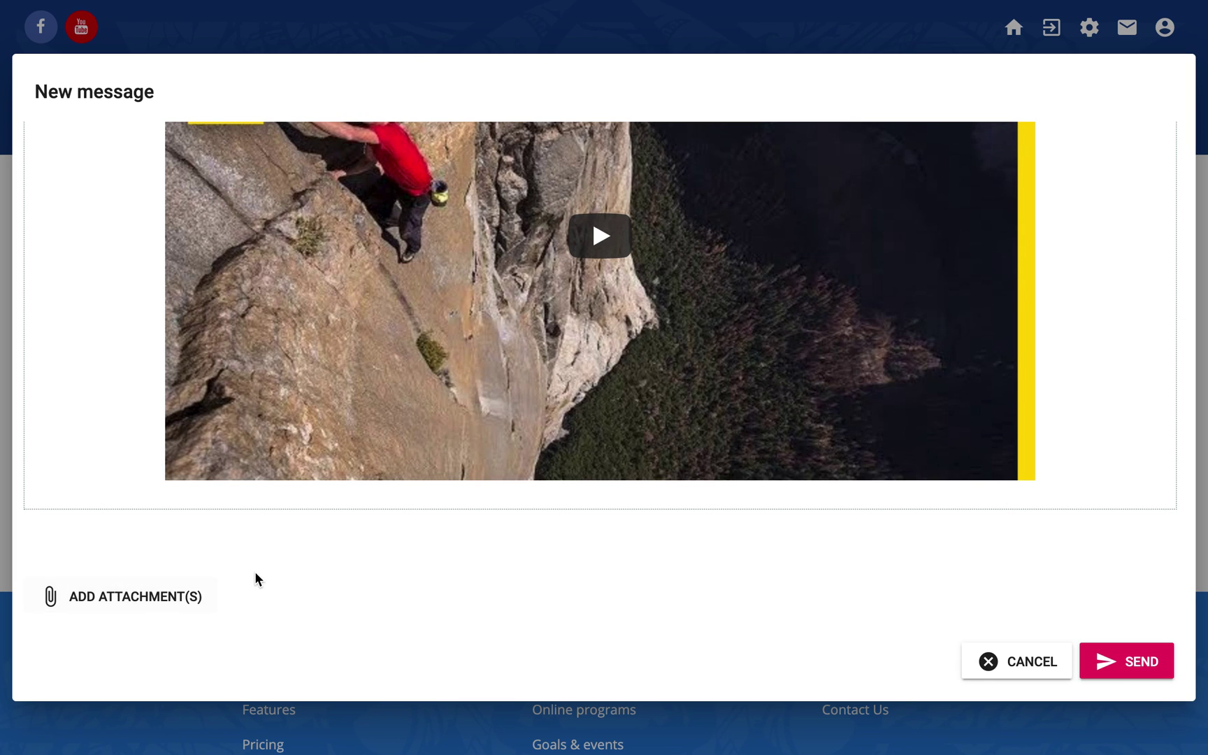
pyautogui.scroll(10, 254, 571)
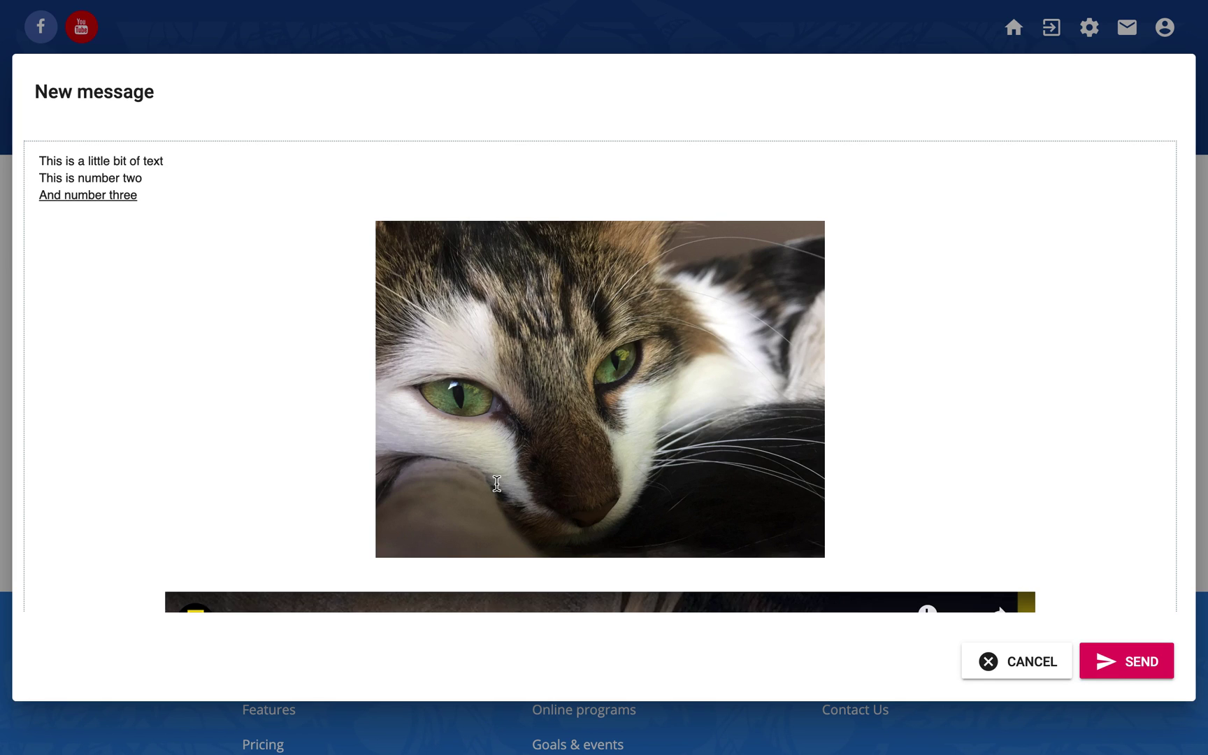
# Select the message's first line, "This is a little bit of text", to bring up its formatting options
pyautogui.click(274, 398)
pyautogui.press('super+Up')
pyautogui.press('shift+super+Right')
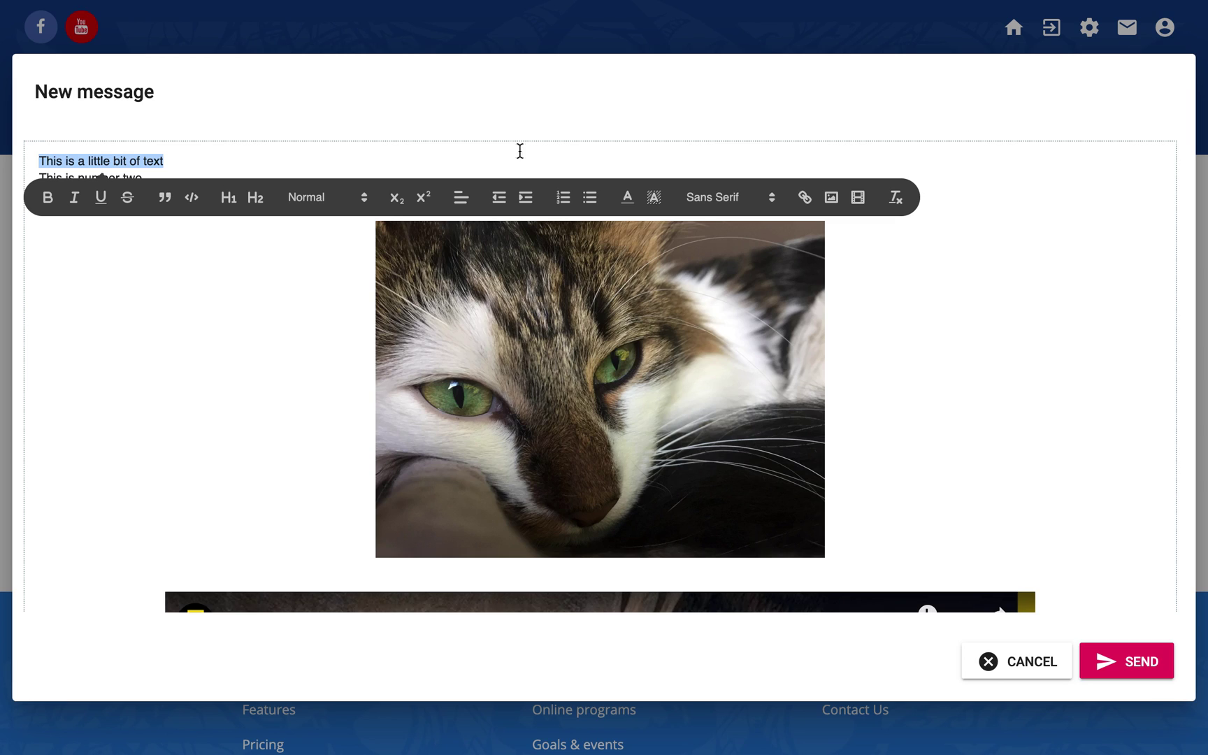